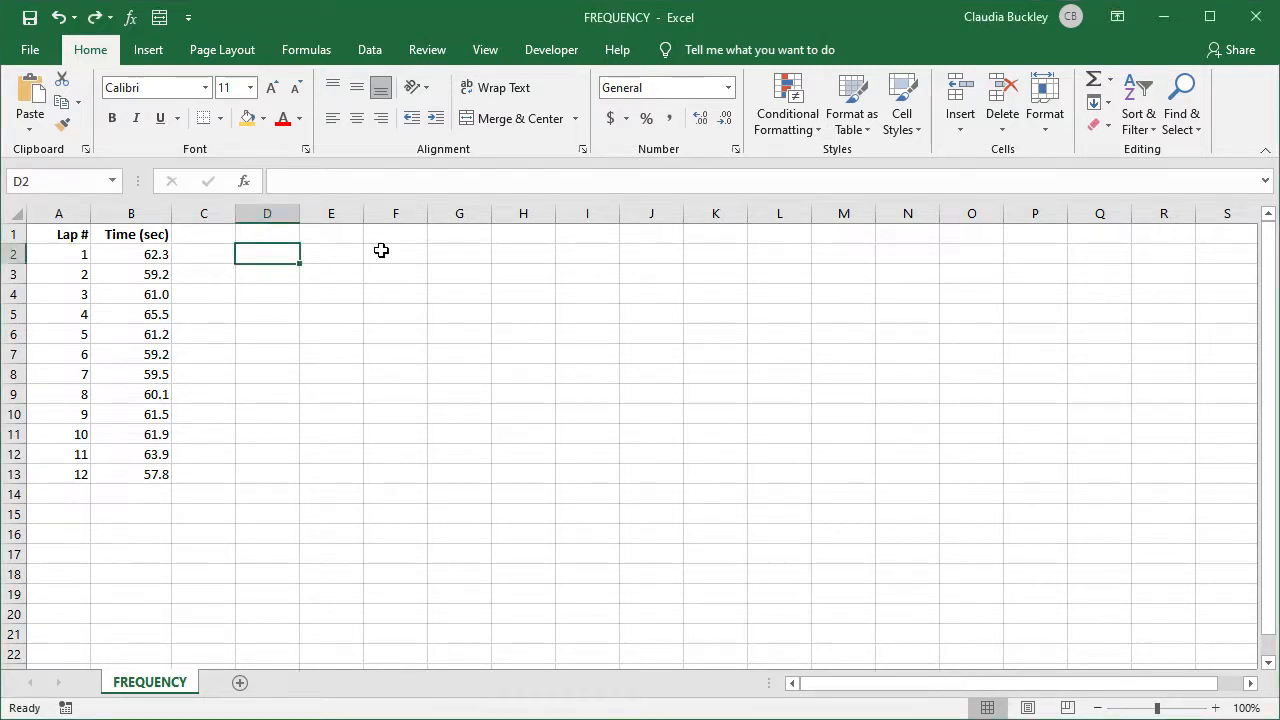
# - Enter the bin values 59, 60, 61 and 62 in cells D2 to D5
pyautogui.write('59')
pyautogui.press('Return')
pyautogui.write('60')
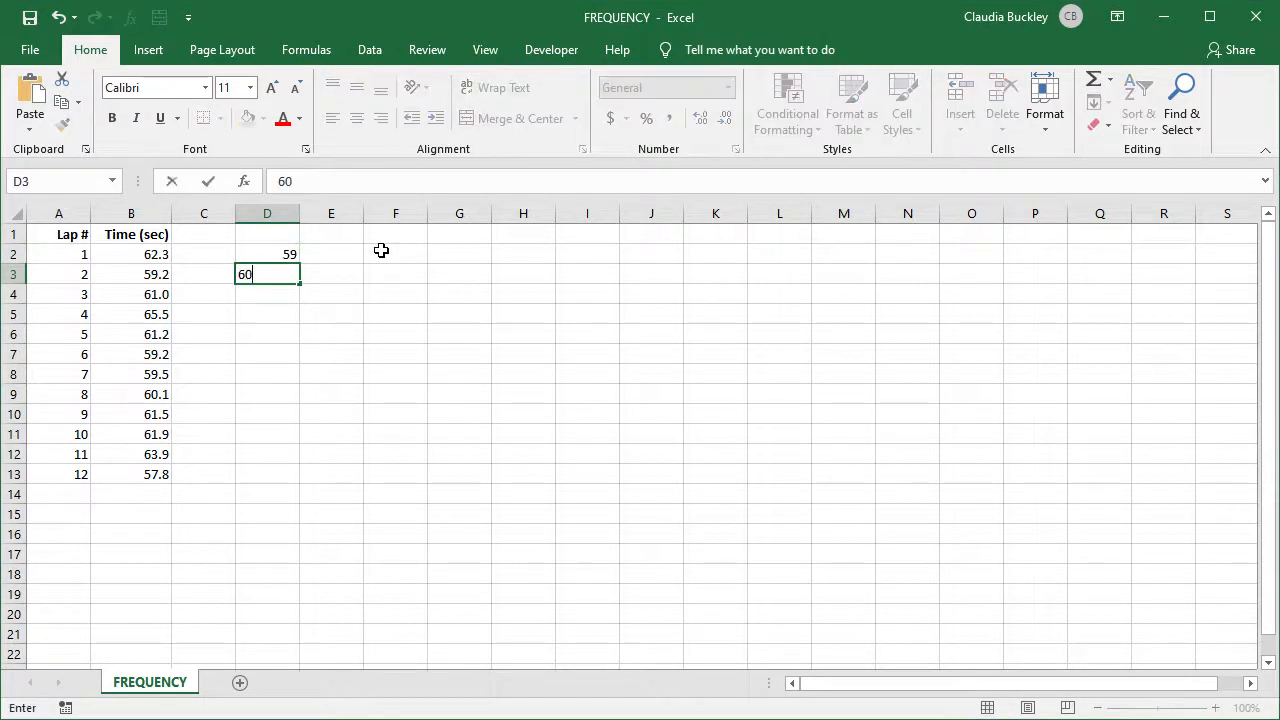
pyautogui.press('Return')
pyautogui.write('61')
pyautogui.press('Return')
pyautogui.write('62')
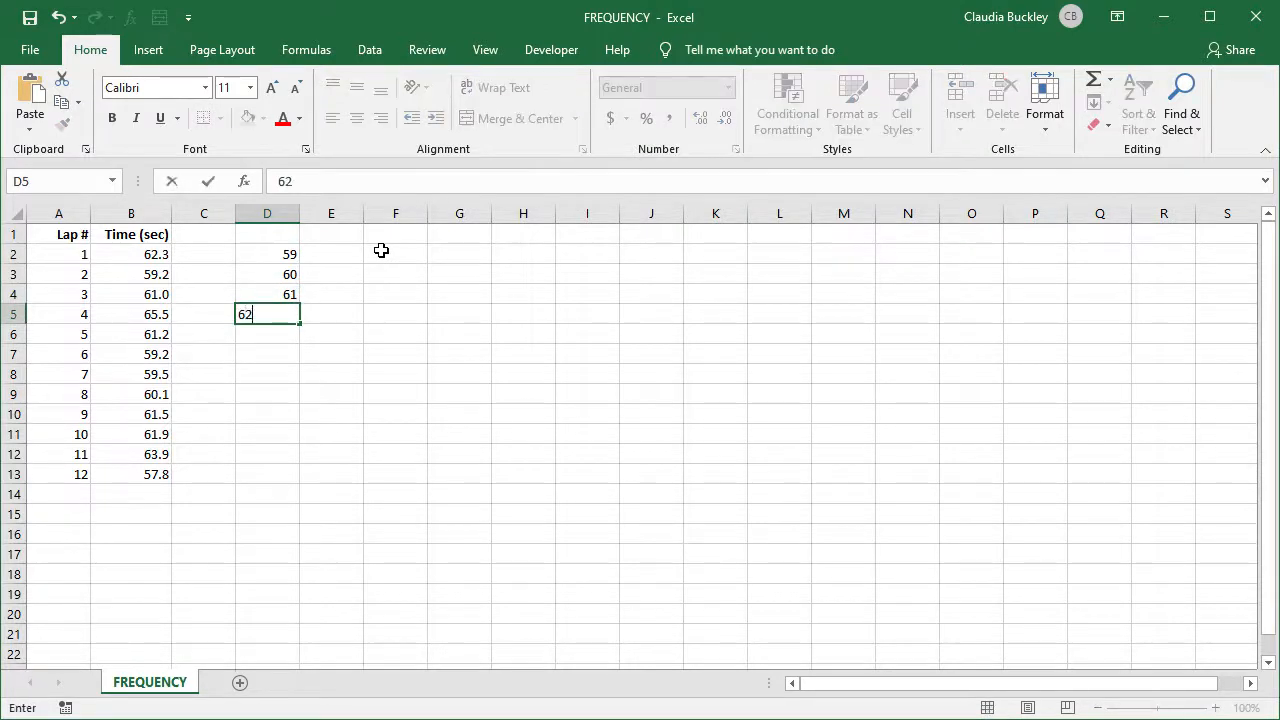
pyautogui.press('Return')
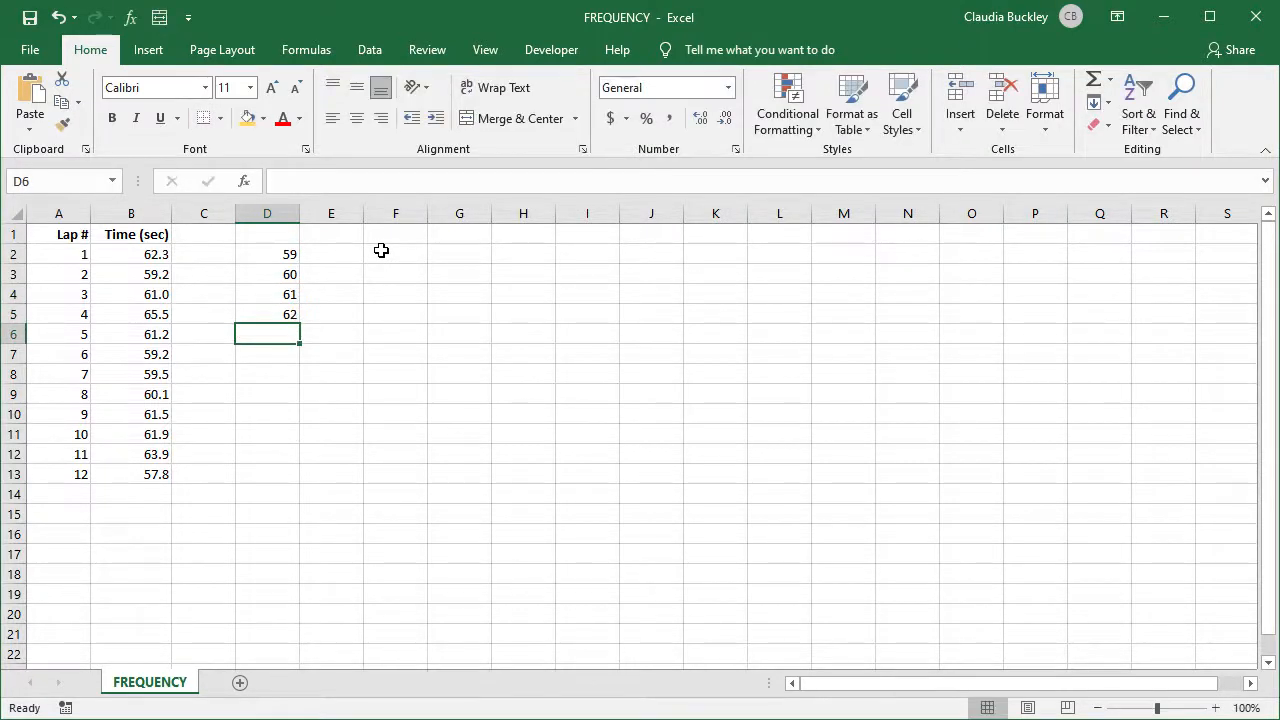
# - Add the heading "Bins" in cell D1 and make it bold and right-aligned
pyautogui.click(292, 236)
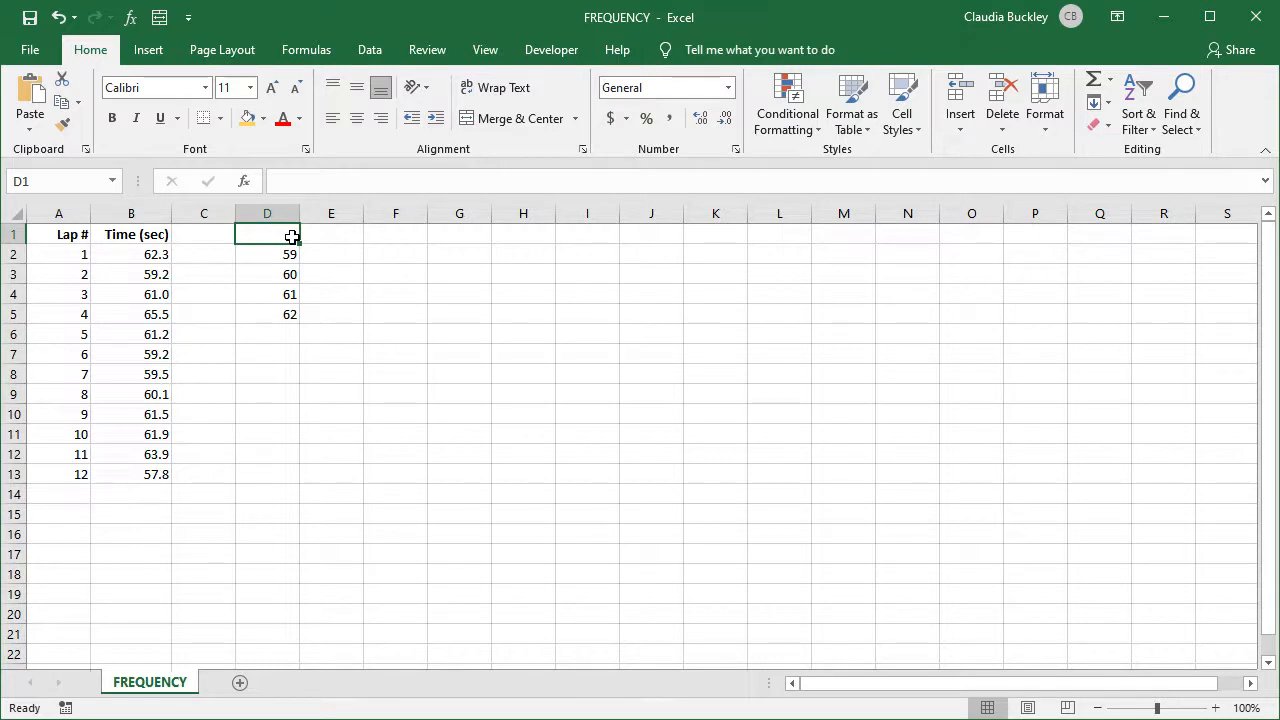
pyautogui.write('Bins')
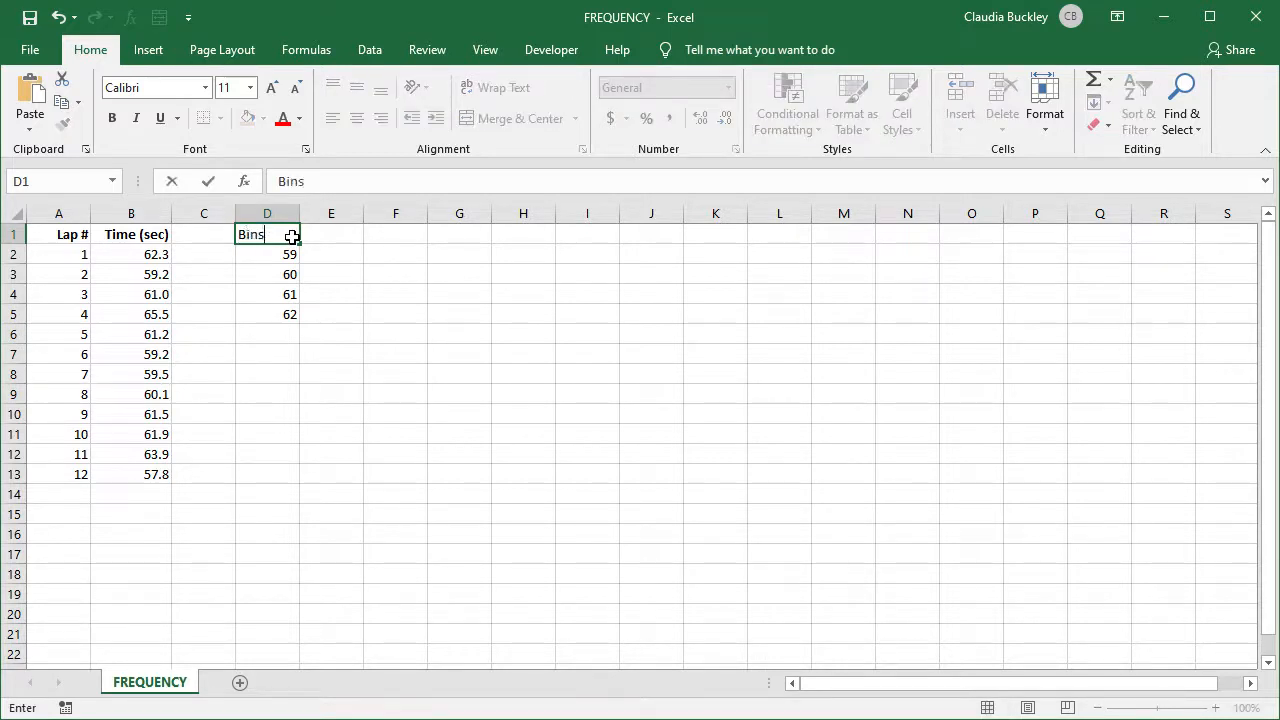
pyautogui.press('Return')
pyautogui.click(290, 236)
pyautogui.hotkey('ctrl', 'b')
pyautogui.click(381, 118)
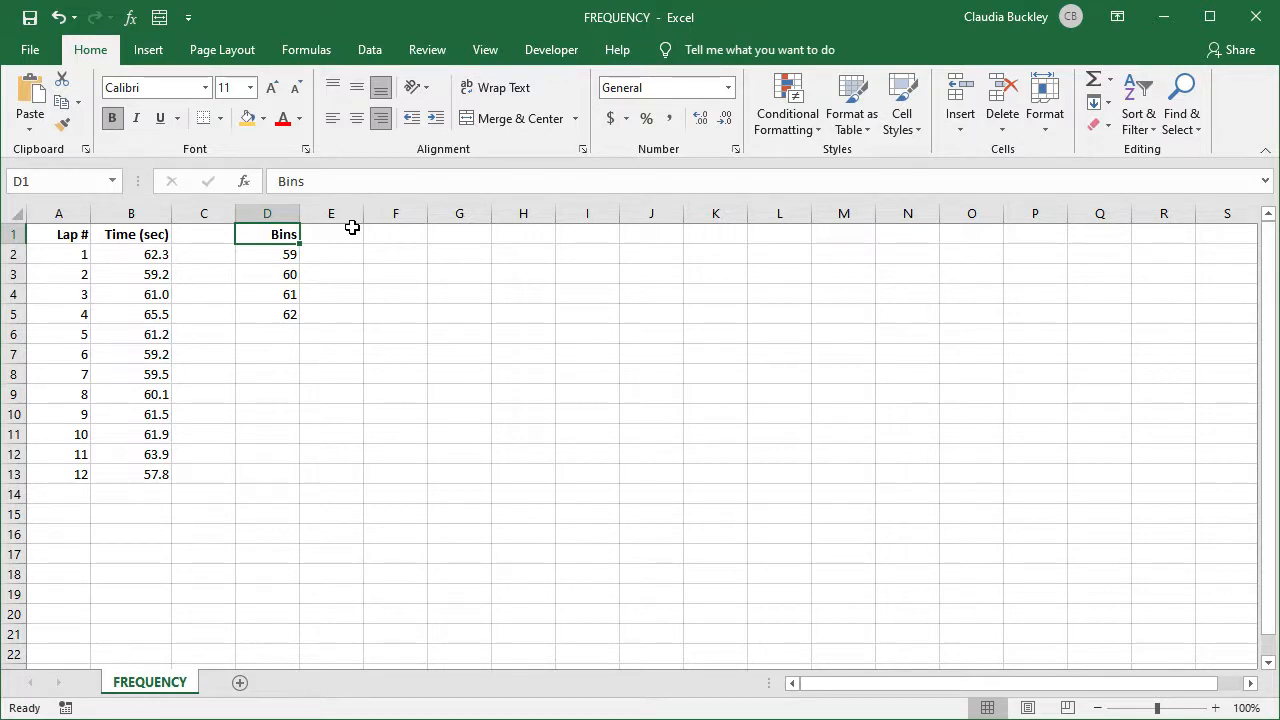
pyautogui.click(142, 254)
pyautogui.moveTo(142, 254); pyautogui.dragTo(136, 471)
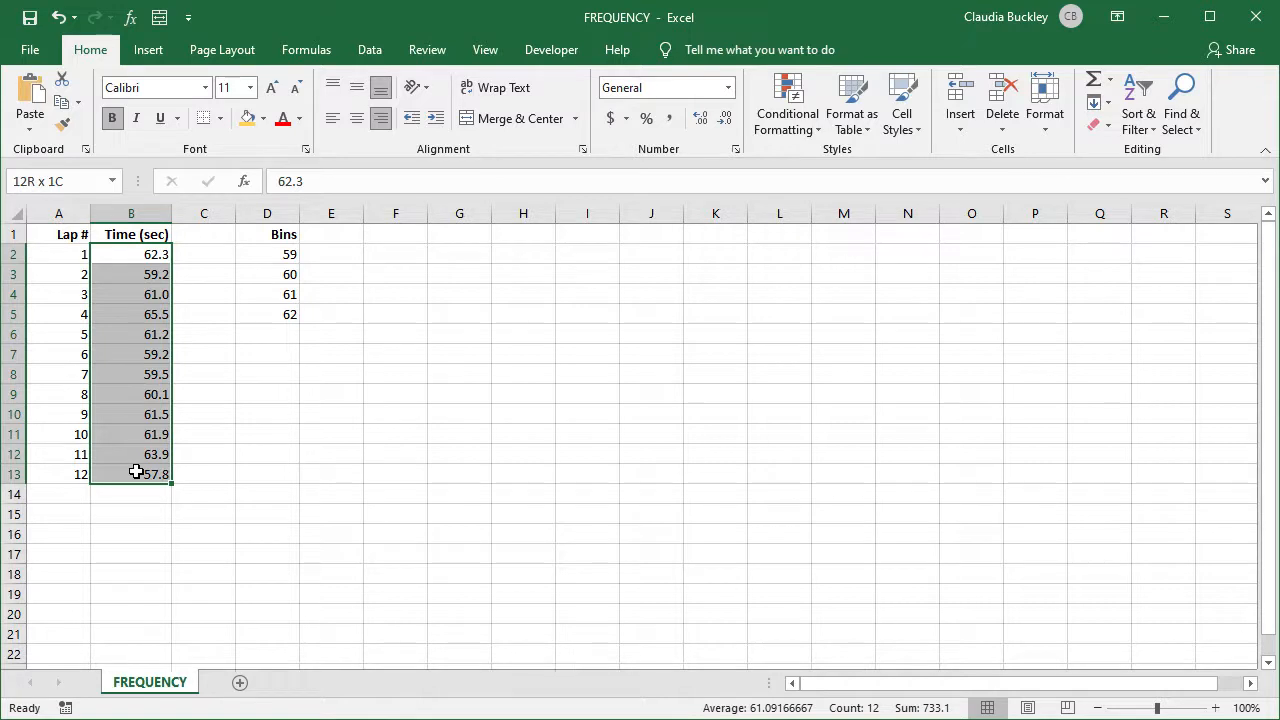
pyautogui.moveTo(136, 471); pyautogui.dragTo(135, 472)
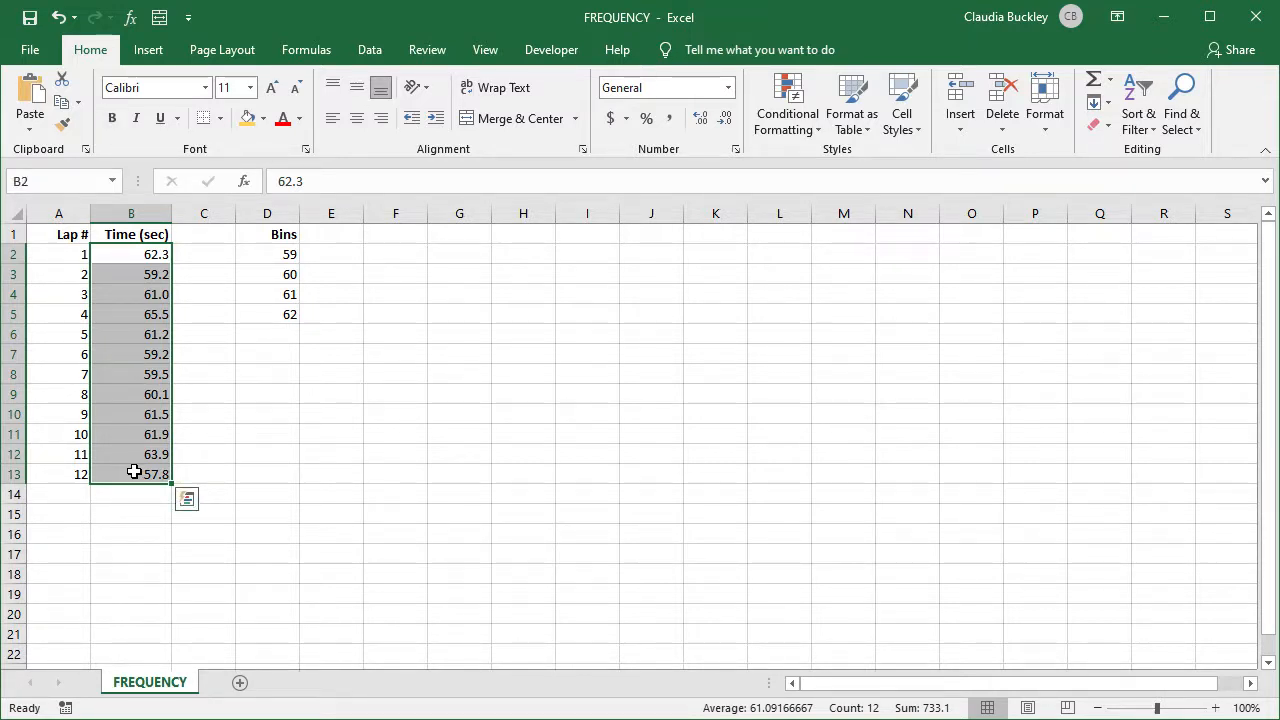
pyautogui.moveTo(269, 256); pyautogui.dragTo(274, 310)
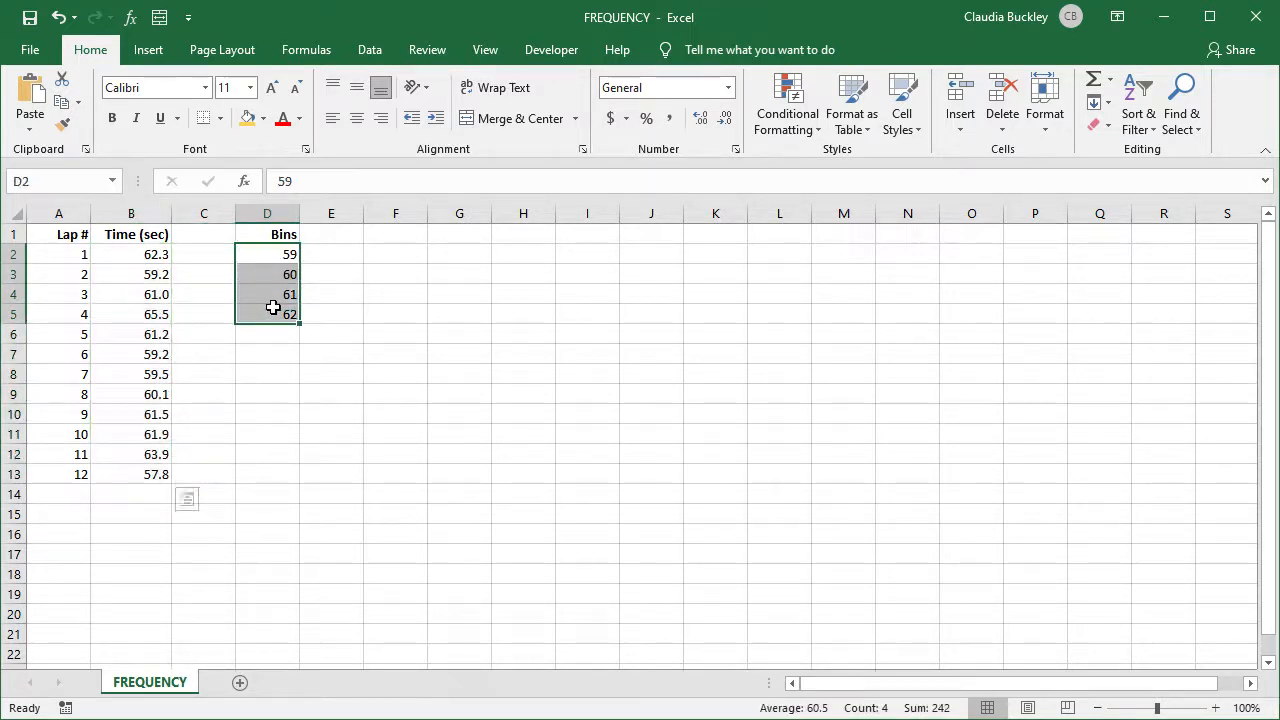
# - Enter =FREQUENCY(B2:B13,D2:D5) as an array formula across cells E2:E6
pyautogui.click(338, 257)
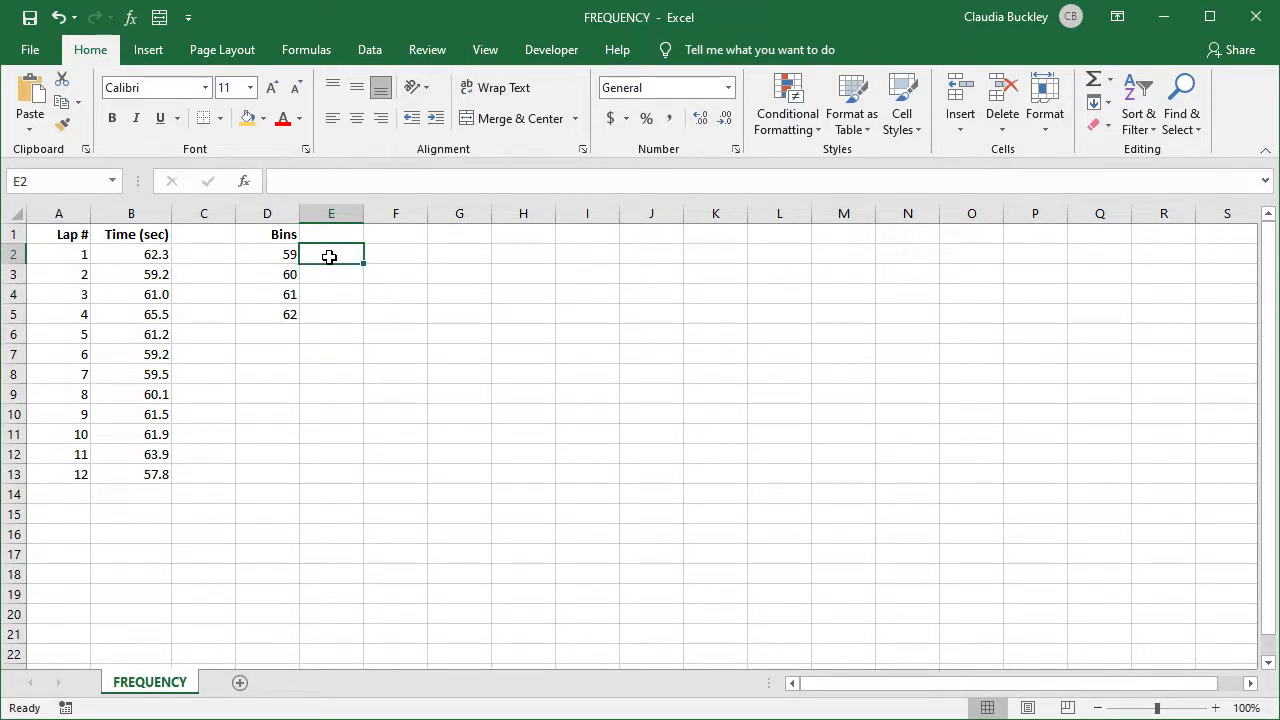
pyautogui.moveTo(329, 257); pyautogui.dragTo(329, 326)
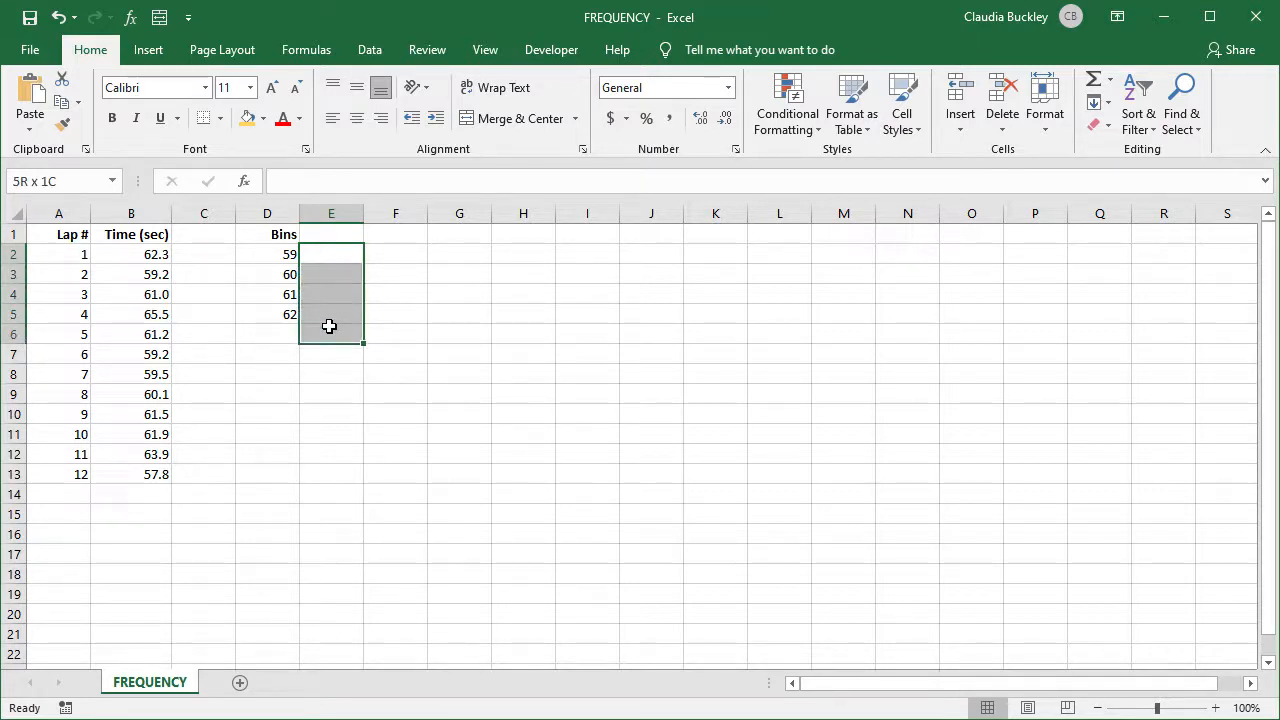
pyautogui.moveTo(329, 326); pyautogui.dragTo(329, 326)
pyautogui.write('=fre')
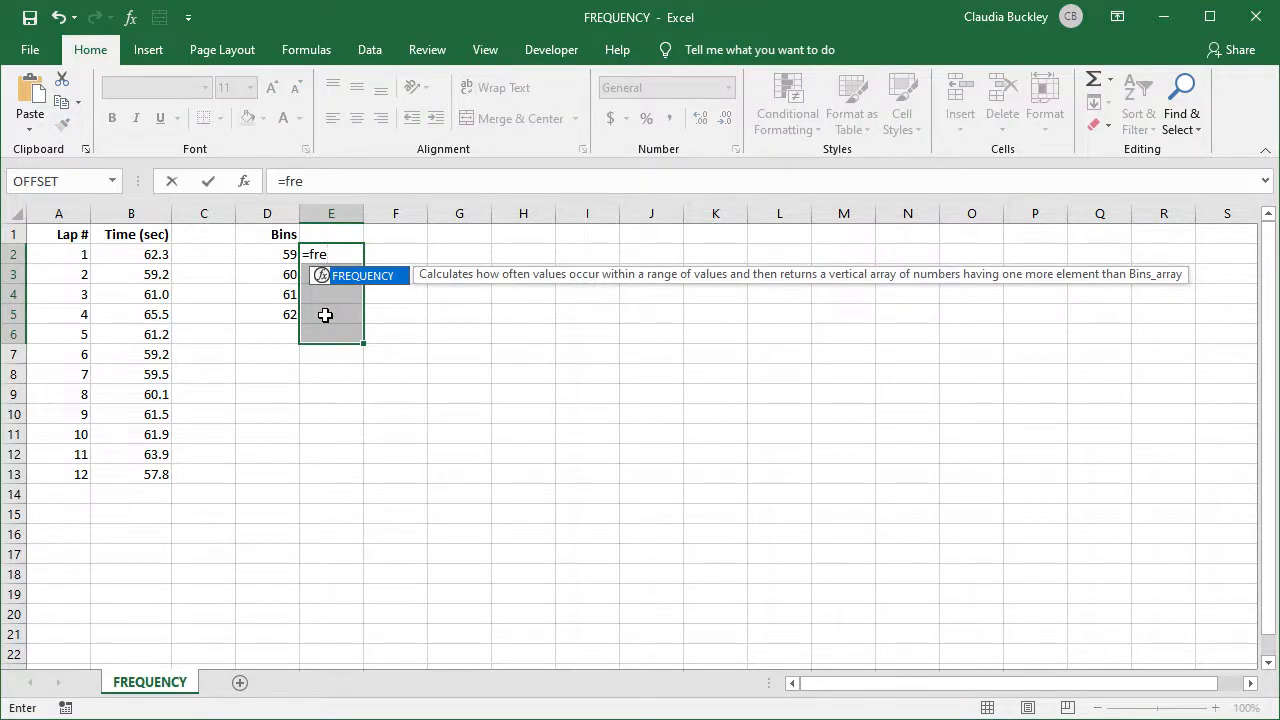
pyautogui.press('Tab')
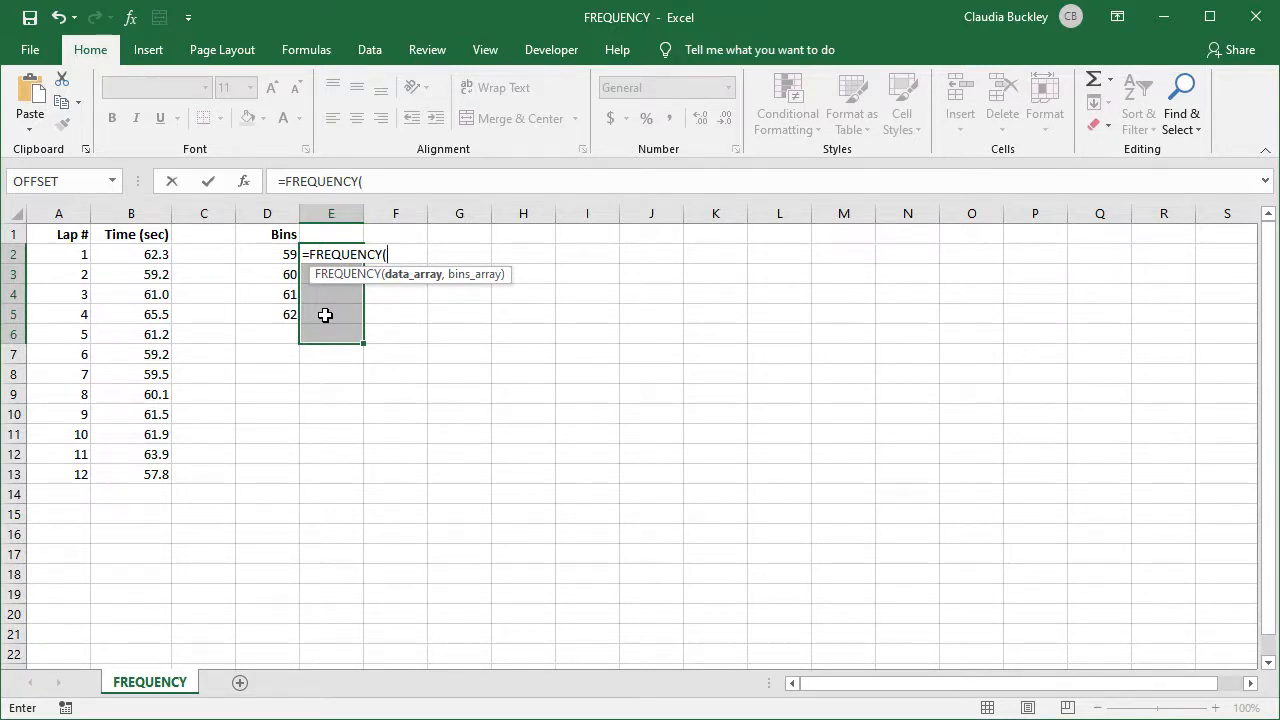
pyautogui.moveTo(157, 254); pyautogui.dragTo(149, 471)
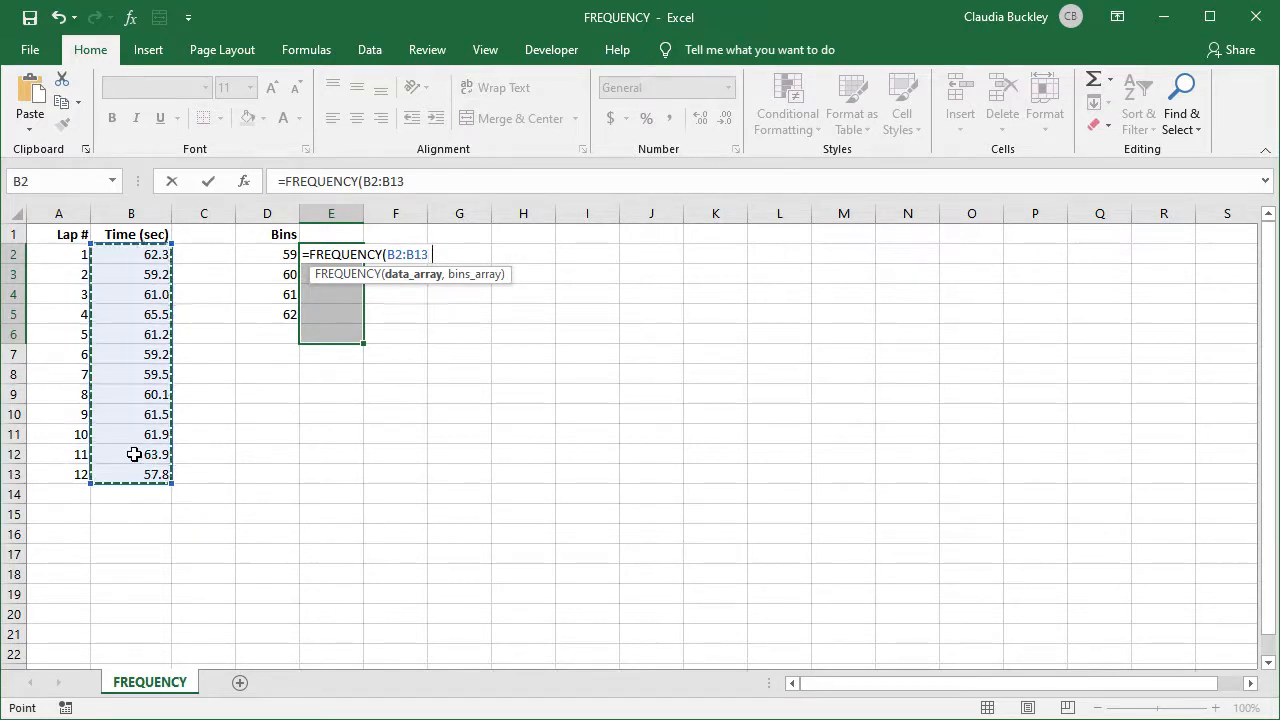
pyautogui.write(',')
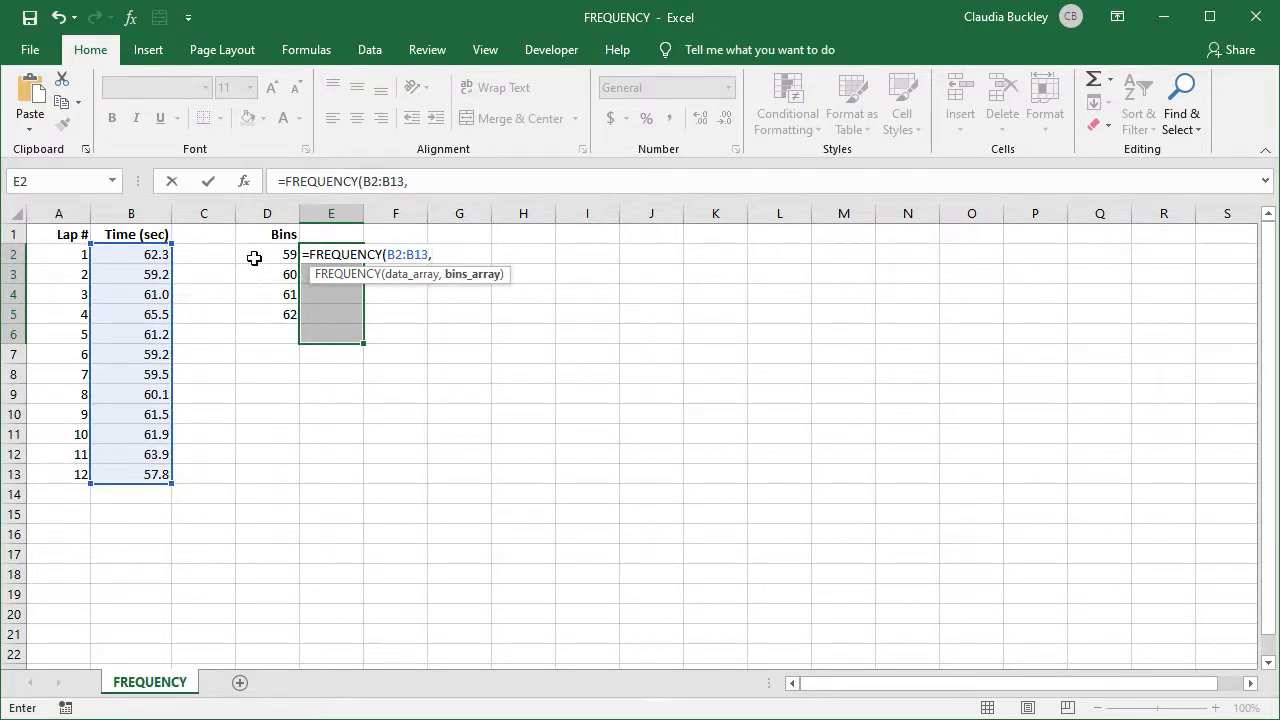
pyautogui.moveTo(254, 258); pyautogui.dragTo(265, 326)
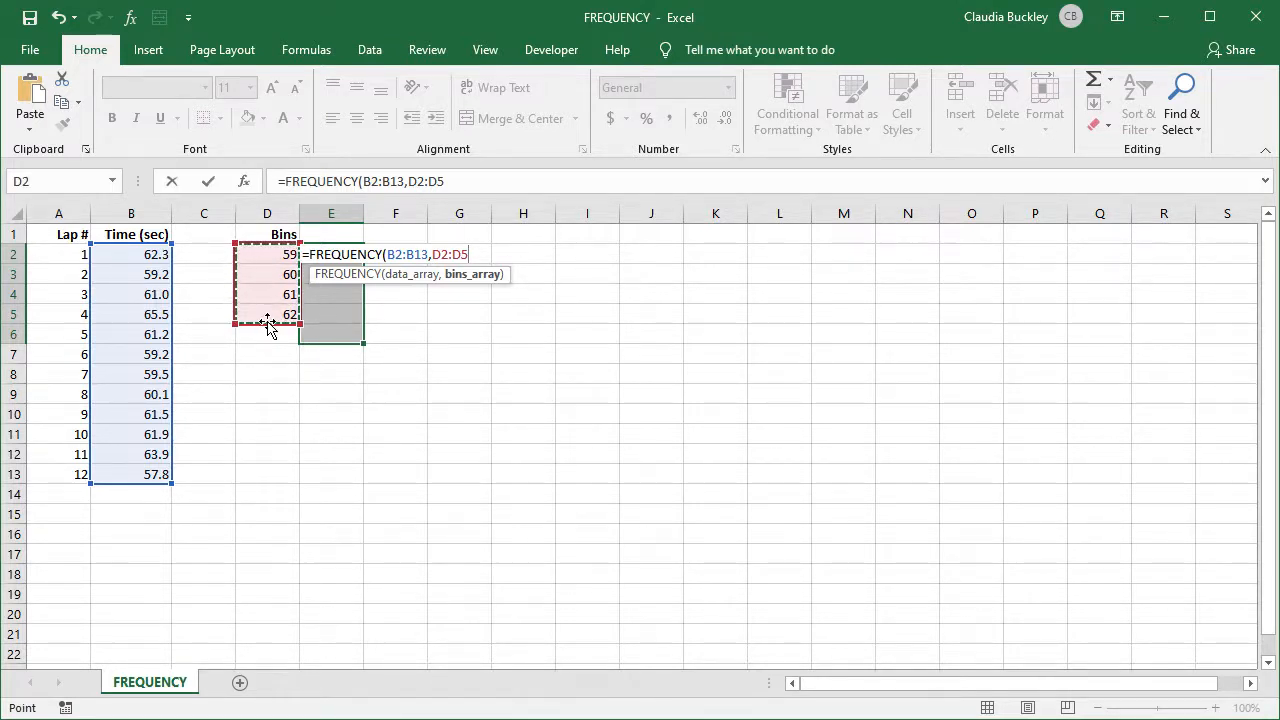
pyautogui.write(')')
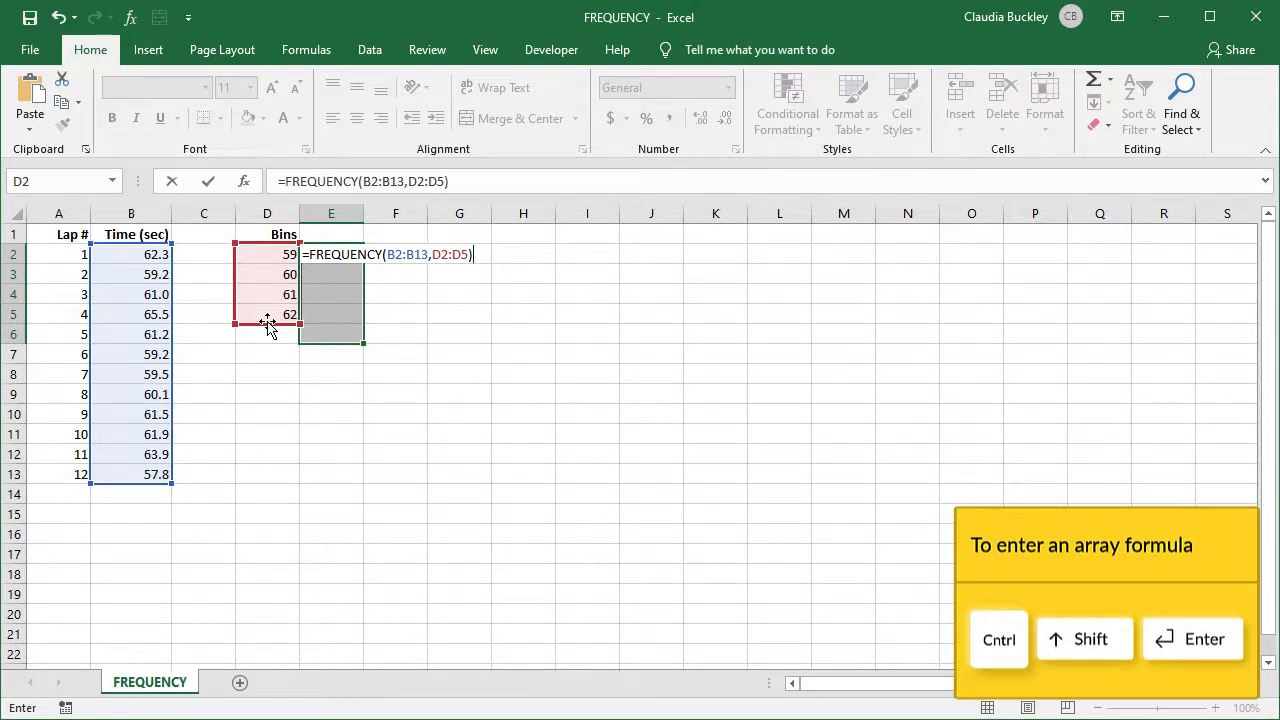
pyautogui.hotkey('ctrl', 'shift', 'Return')
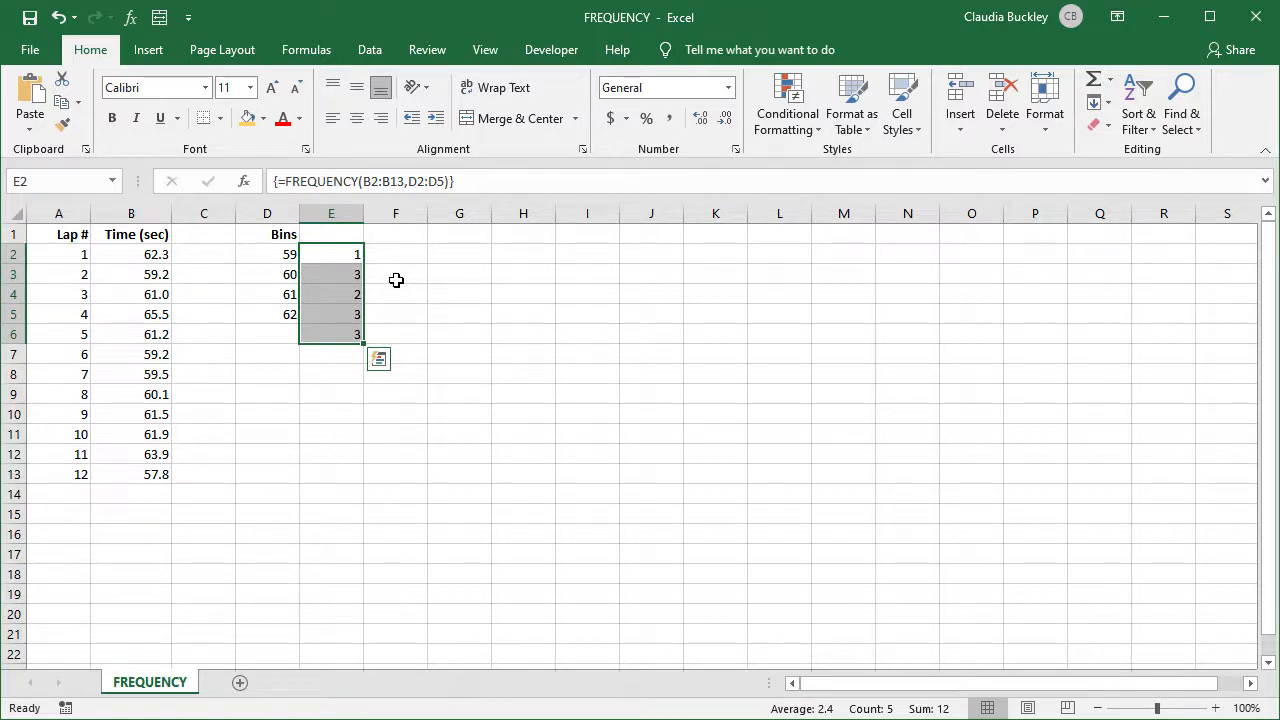
# - Fill the first bin in D2 and its matching lap time in B13 with standard yellow
pyautogui.click(282, 252)
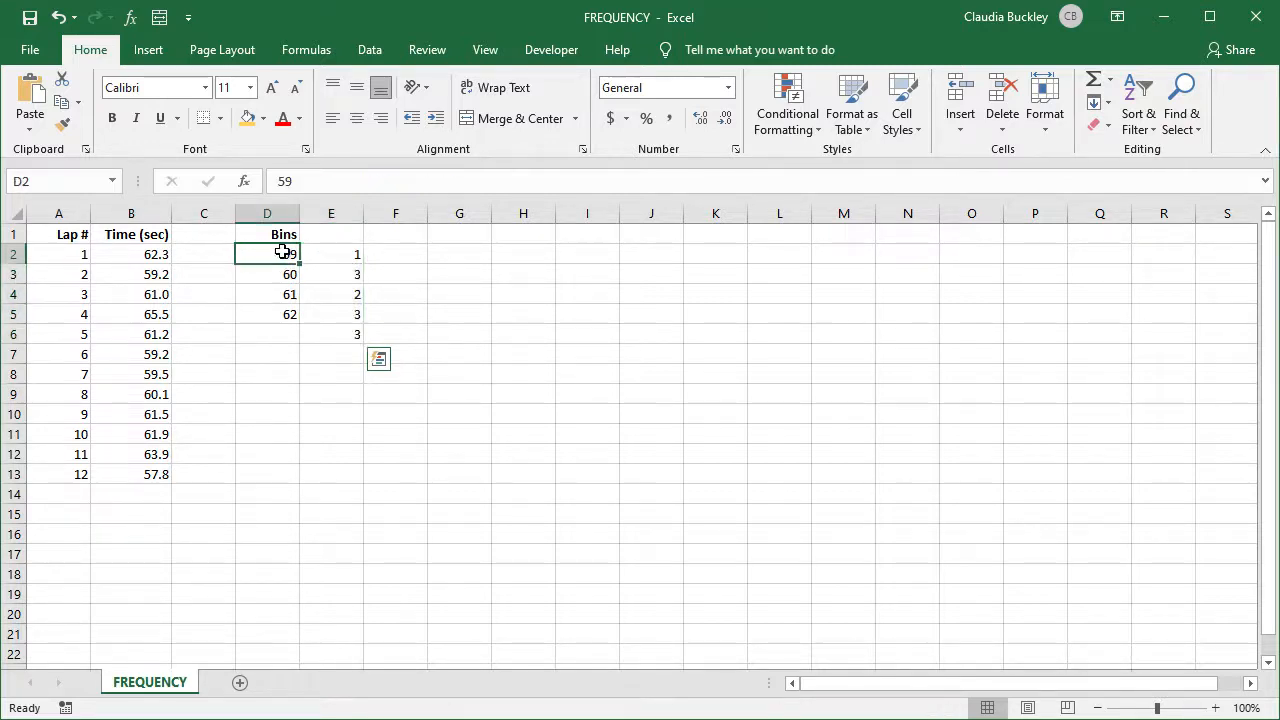
pyautogui.click(340, 257)
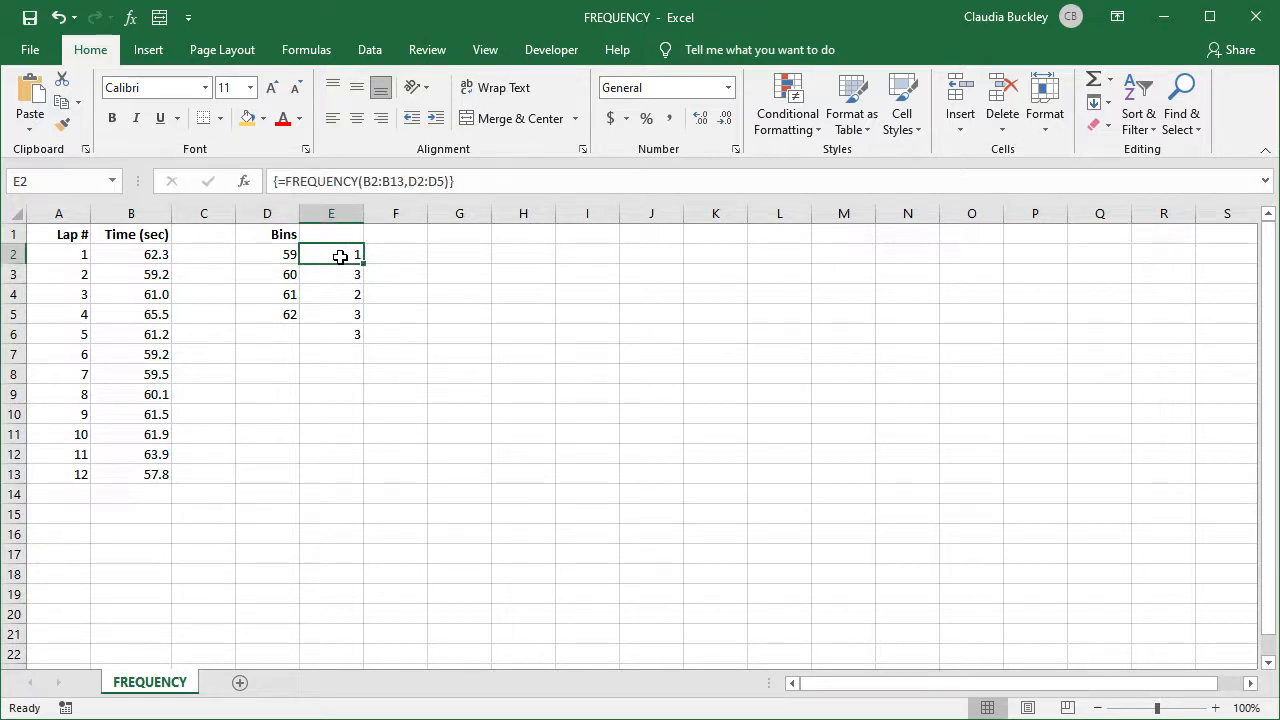
pyautogui.click(285, 255)
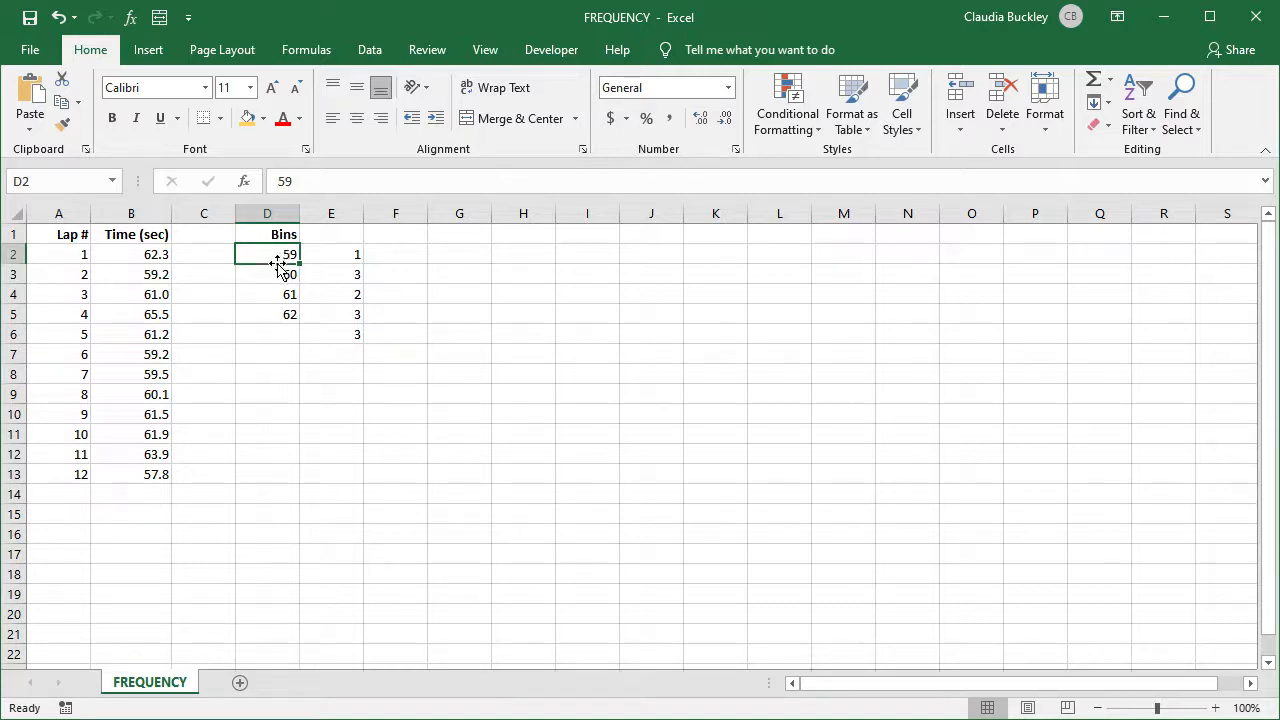
pyautogui.keyDown('ctrl'); pyautogui.click(156, 474); pyautogui.keyUp('ctrl')
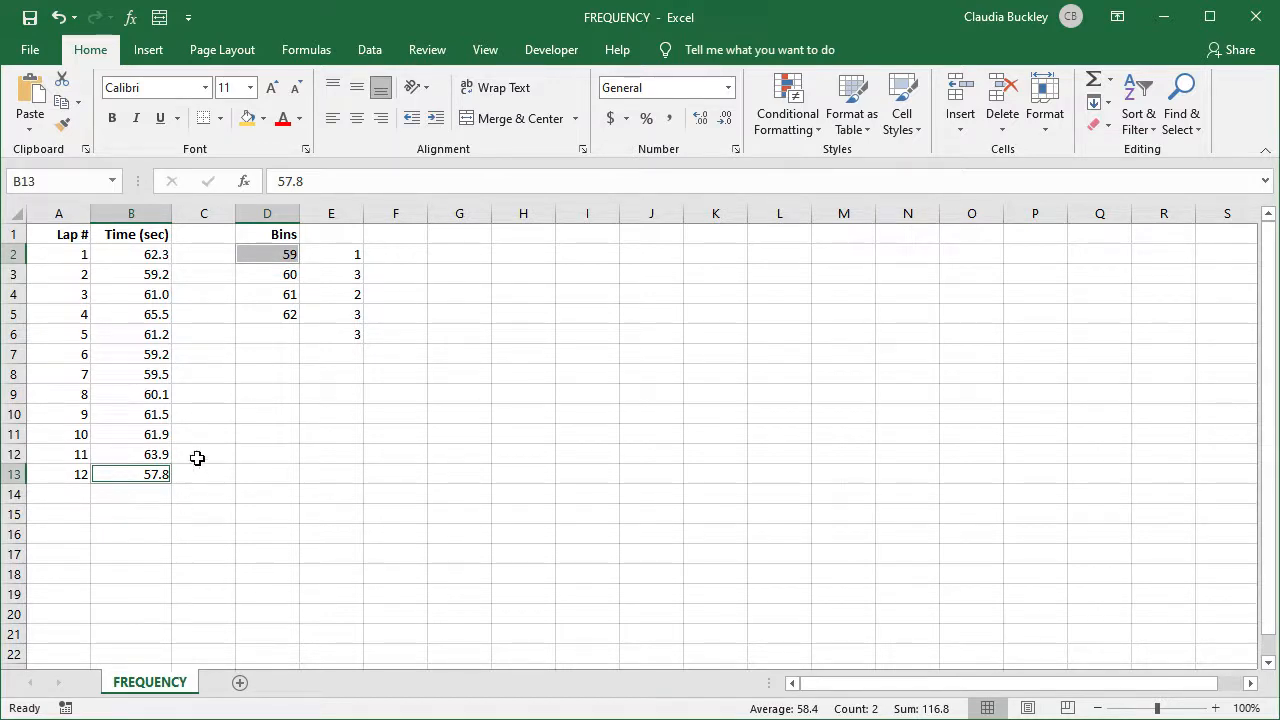
pyautogui.click(265, 118)
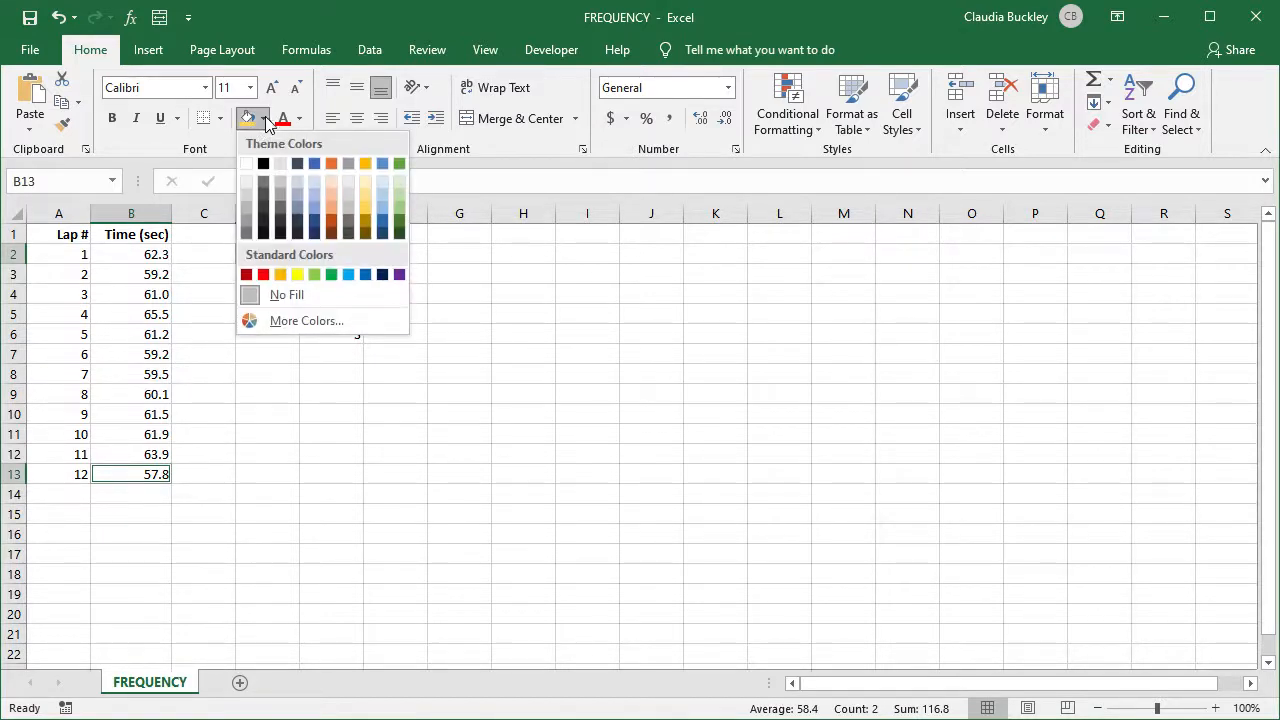
pyautogui.click(305, 272)
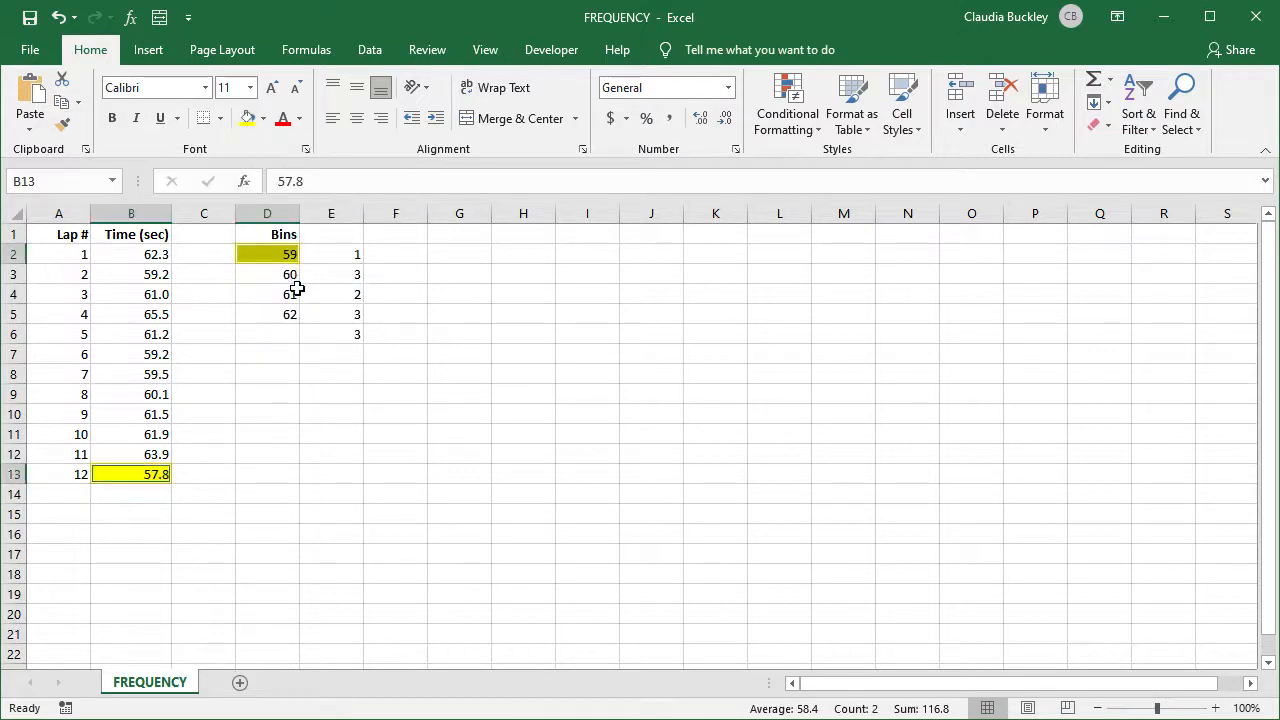
# - Fill the lap times in B3, B7 and B8 and their bin in D3 with standard blue
pyautogui.click(284, 276)
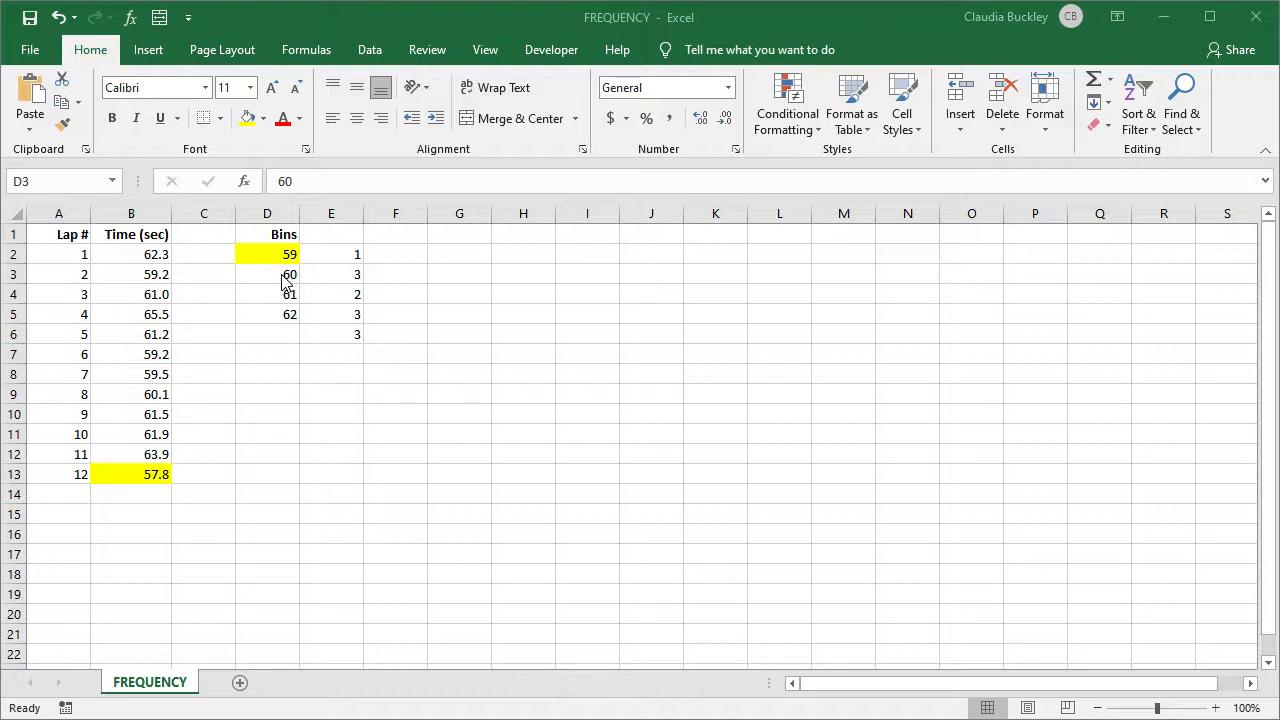
pyautogui.click(144, 279)
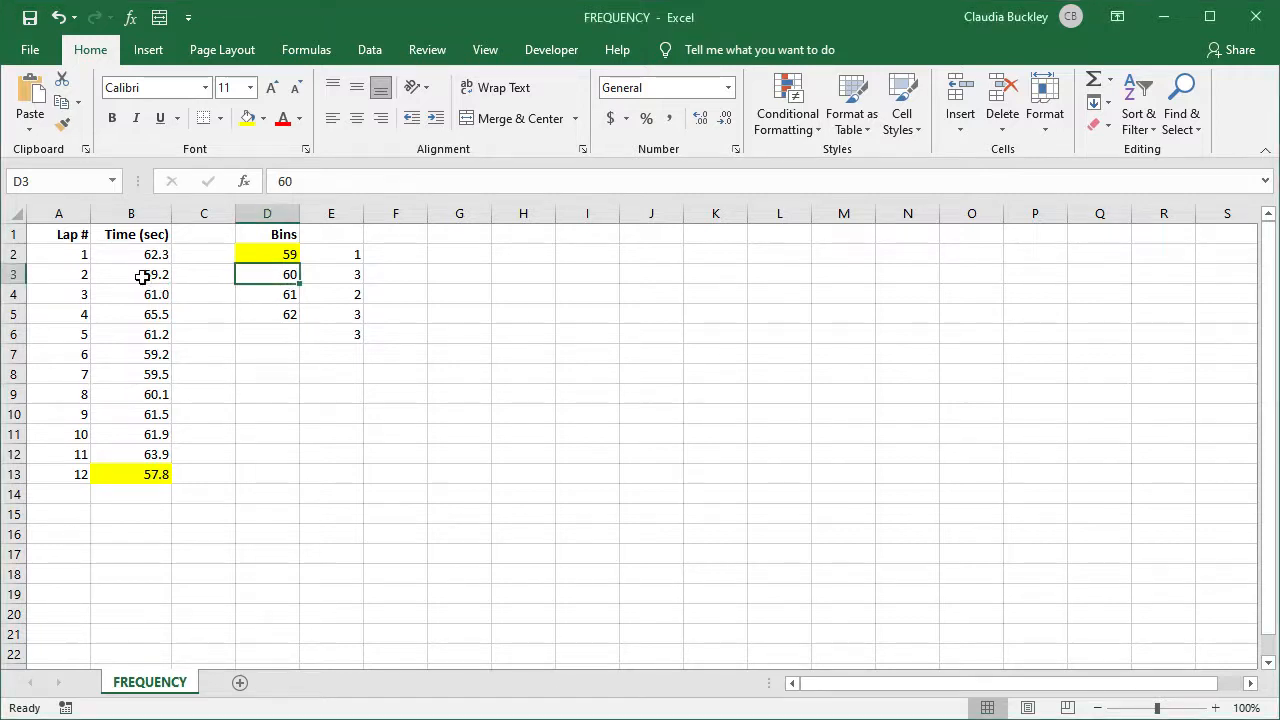
pyautogui.click(157, 279)
pyautogui.keyDown('ctrl'); pyautogui.click(150, 357); pyautogui.keyUp('ctrl')
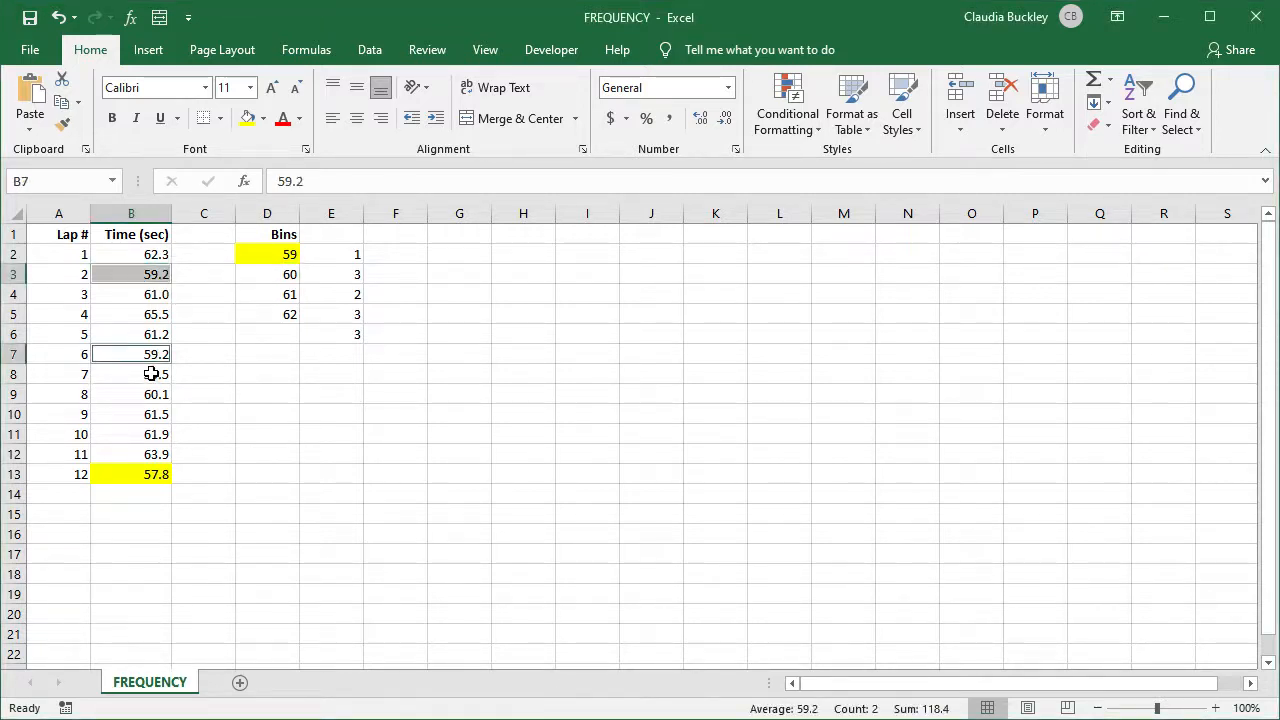
pyautogui.keyDown('ctrl'); pyautogui.click(151, 373); pyautogui.keyUp('ctrl')
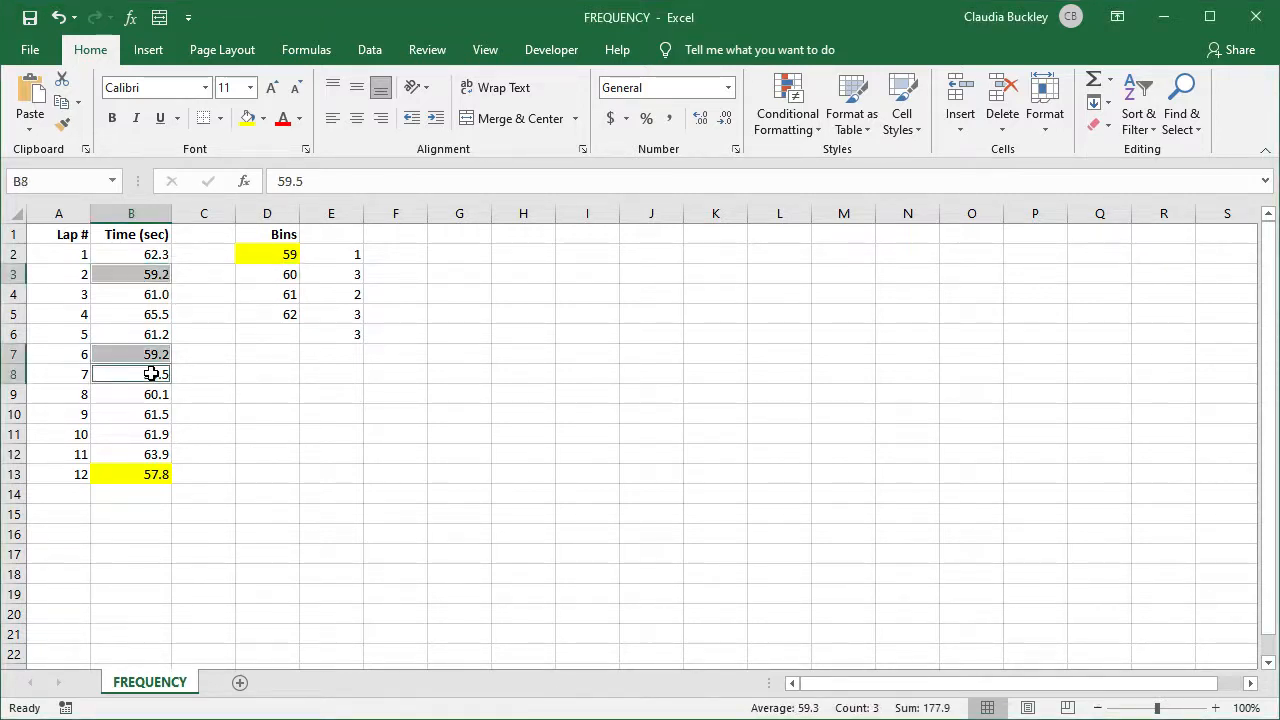
pyautogui.click(265, 120)
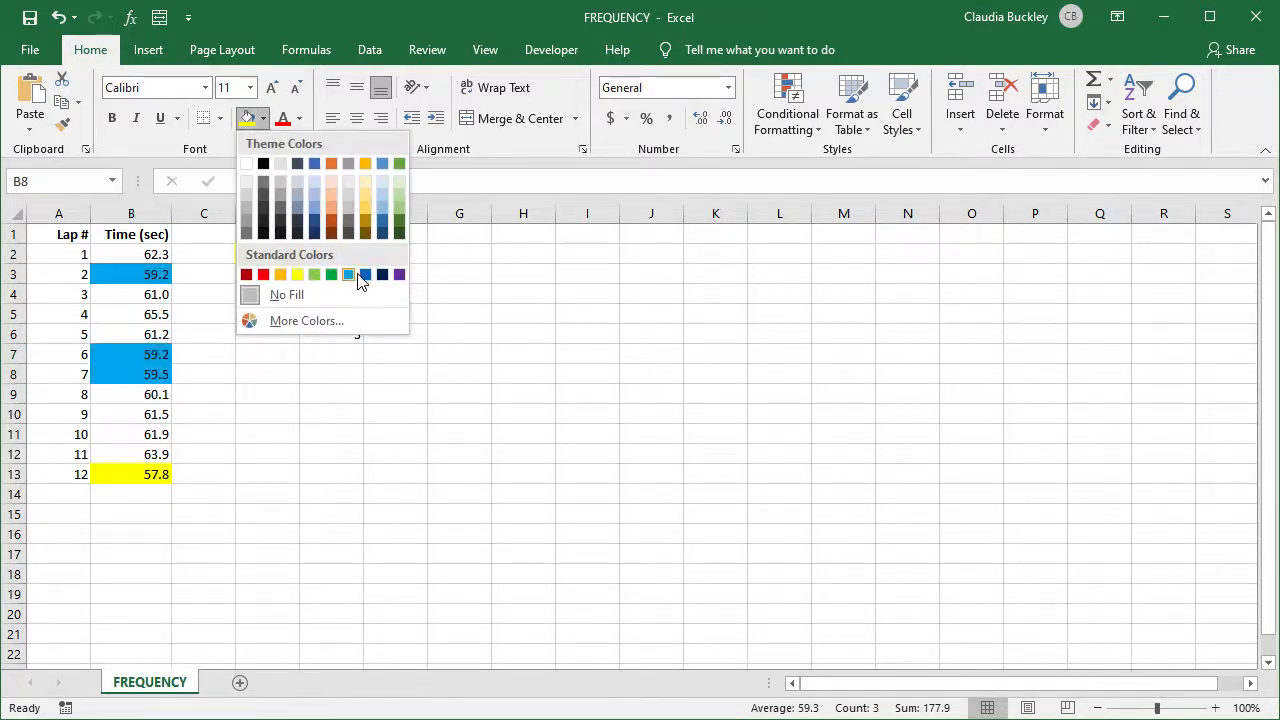
pyautogui.click(364, 275)
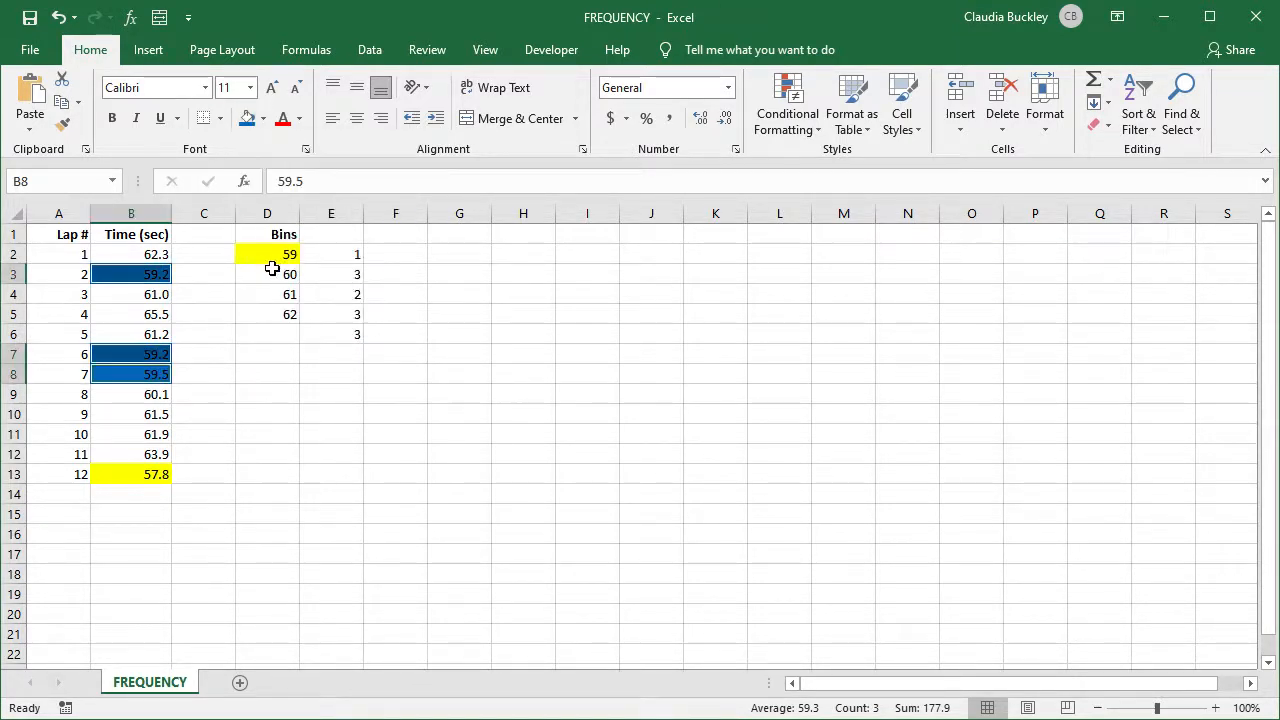
pyautogui.click(270, 274)
pyautogui.click(247, 120)
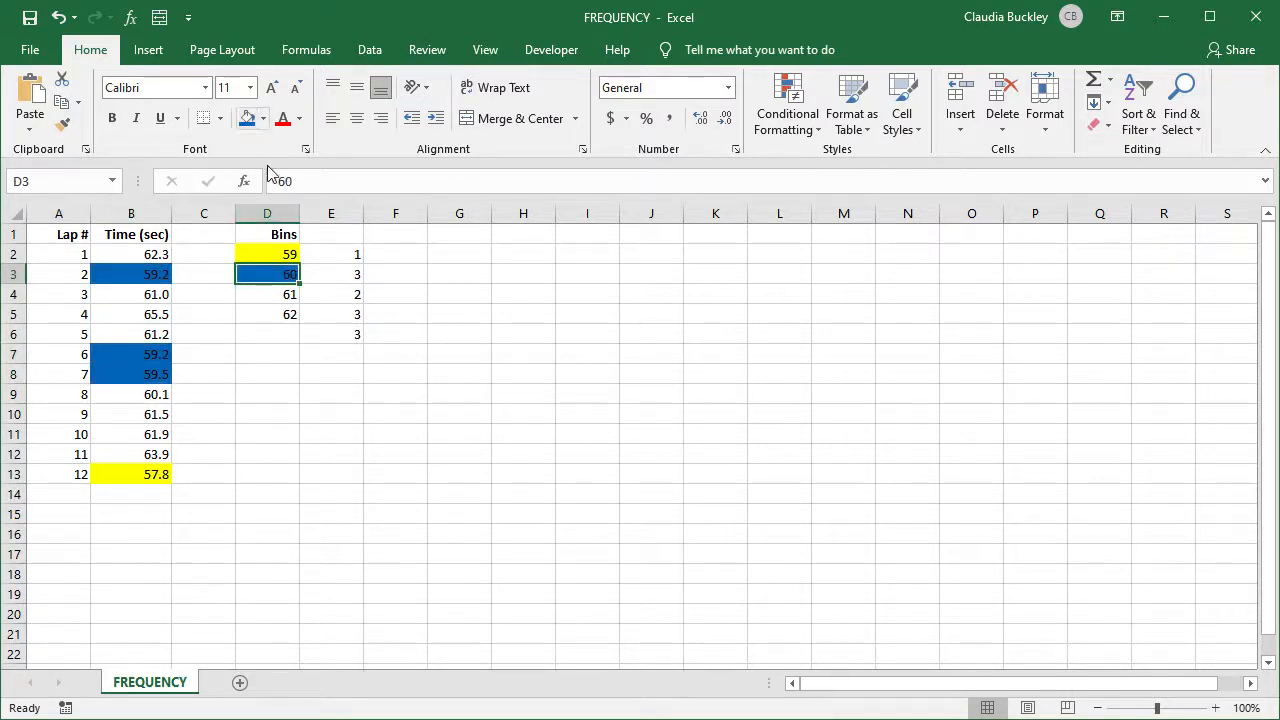
# - Fill the bin in D4 and its matching lap times in B4 and B9 with standard orange
pyautogui.click(284, 293)
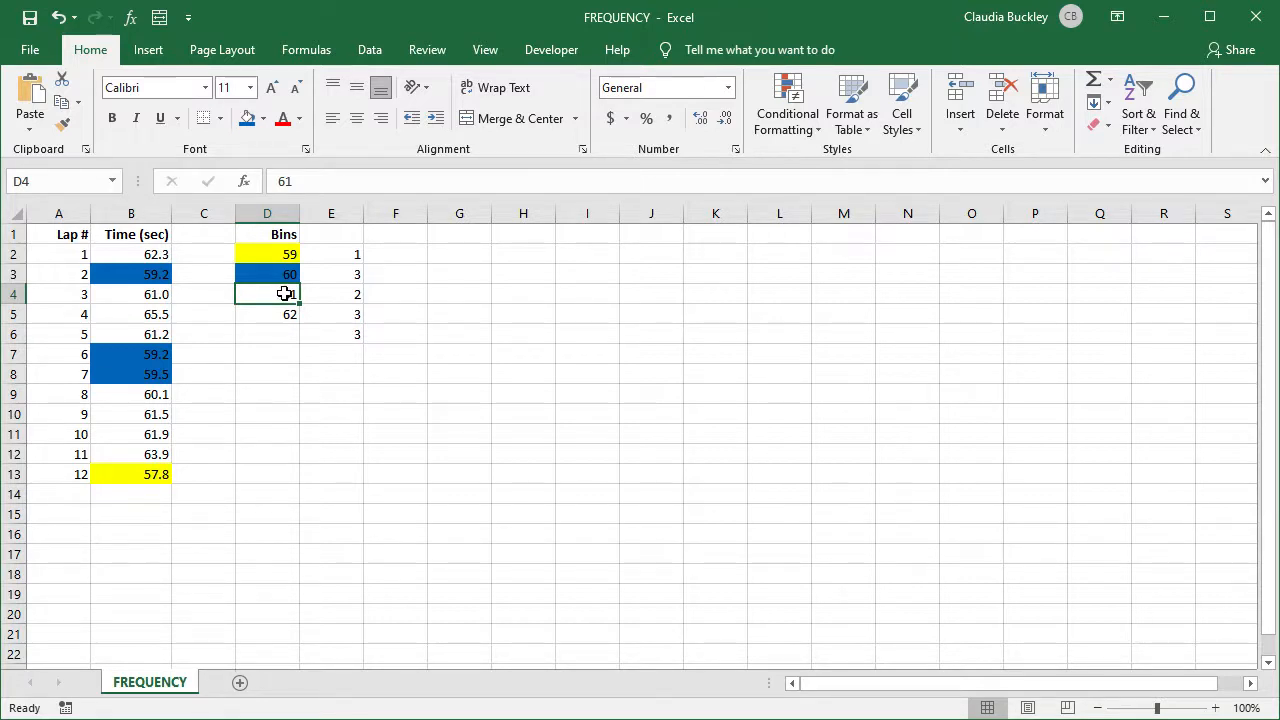
pyautogui.keyDown('ctrl'); pyautogui.click(157, 296); pyautogui.keyUp('ctrl')
pyautogui.keyDown('ctrl'); pyautogui.click(151, 396); pyautogui.keyUp('ctrl')
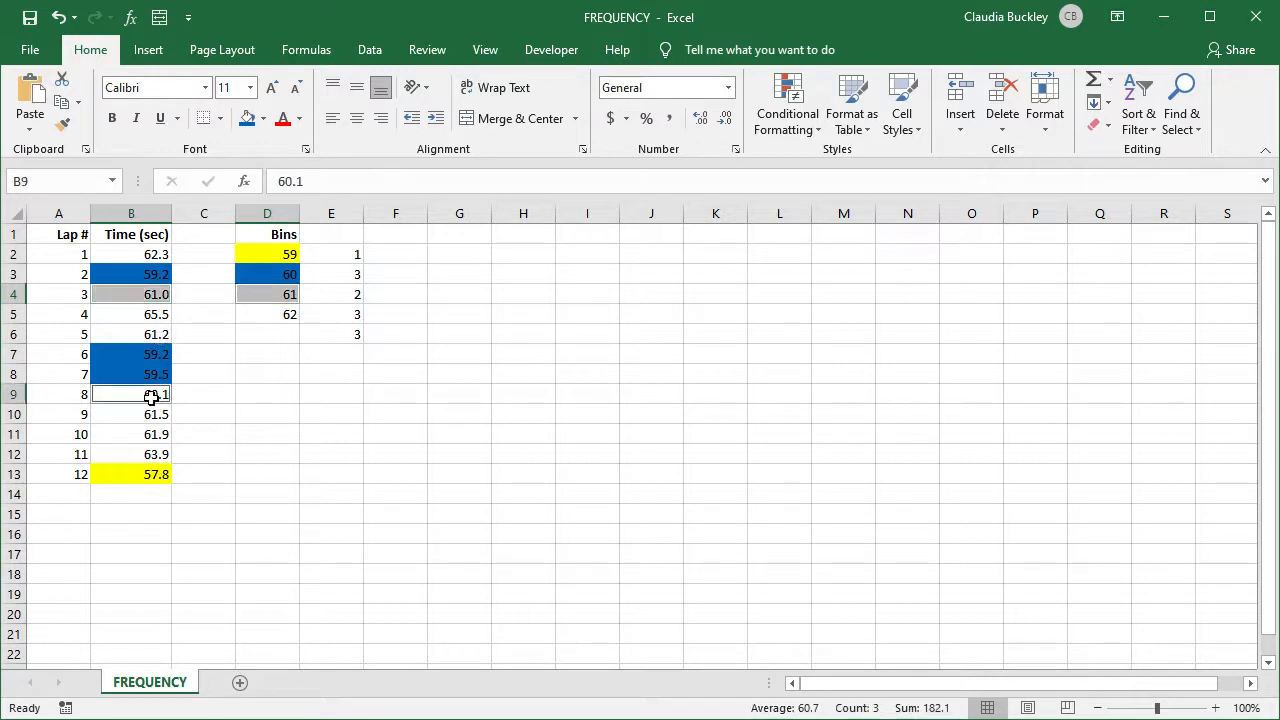
pyautogui.click(266, 124)
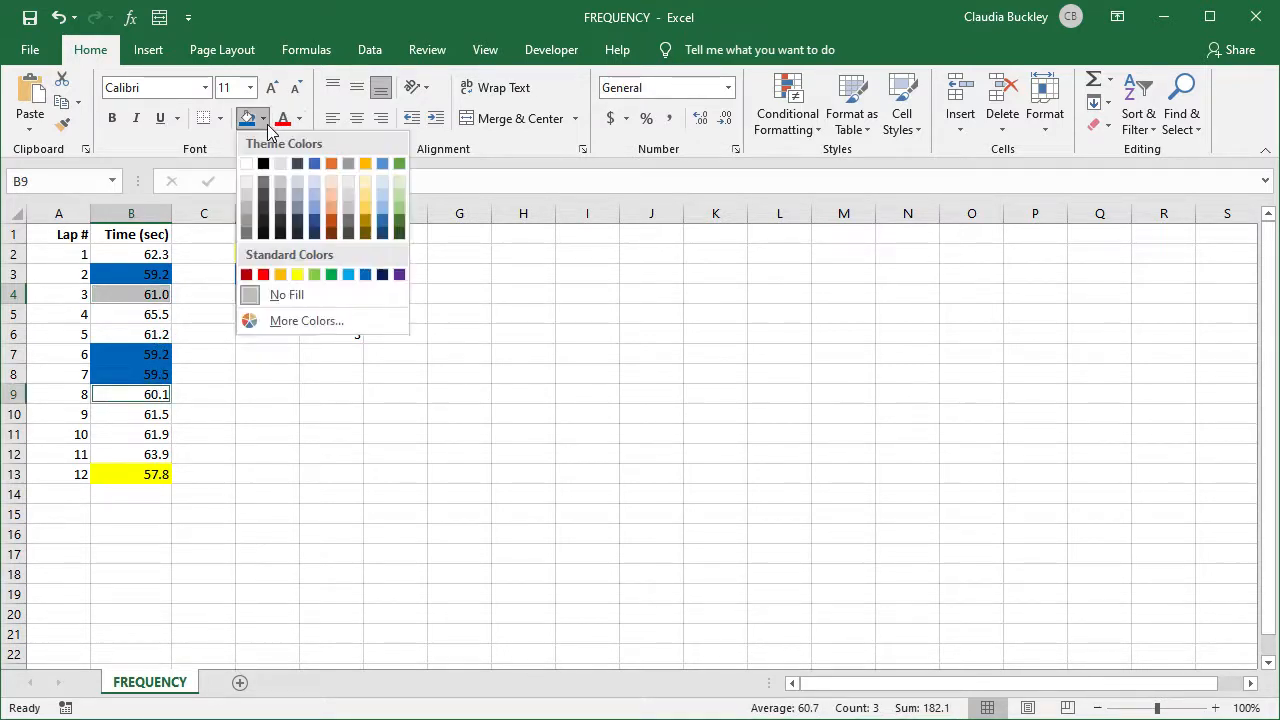
pyautogui.click(281, 275)
# - Fill the bin in D5 and its matching lap times in B6, B10 and B11 with the theme's darker orange
pyautogui.click(276, 316)
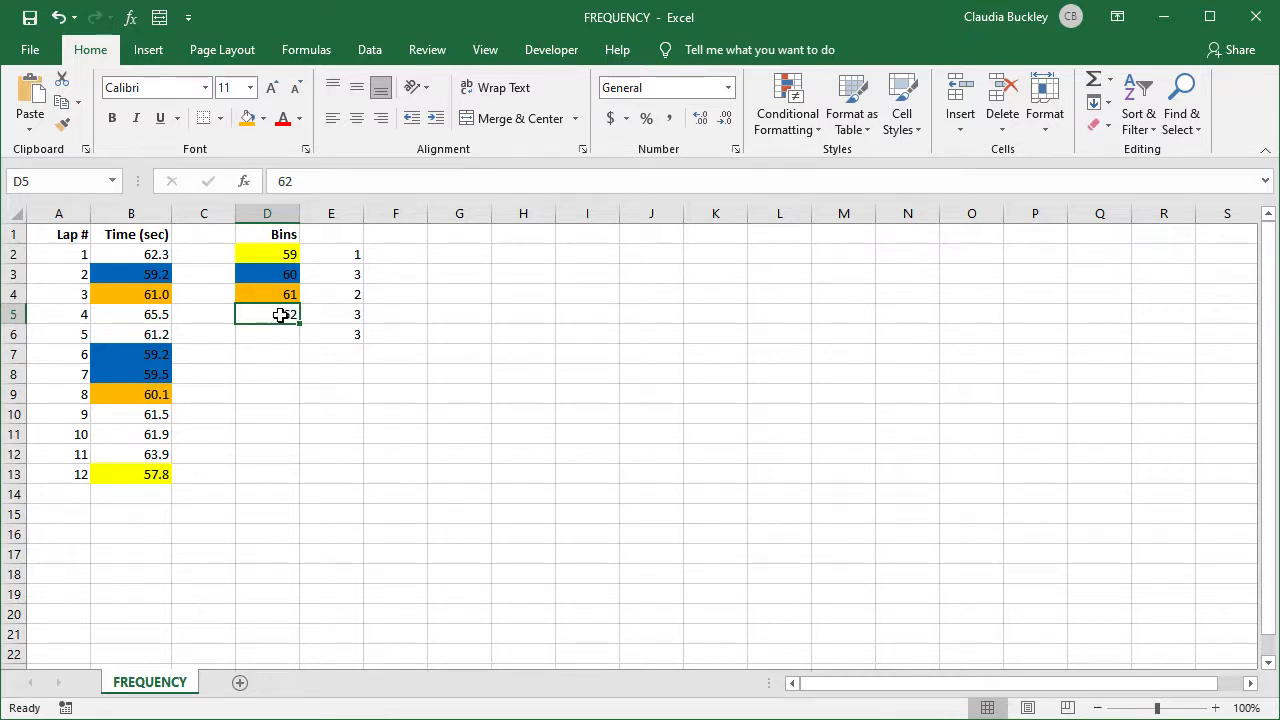
pyautogui.keyDown('ctrl'); pyautogui.click(152, 334); pyautogui.keyUp('ctrl')
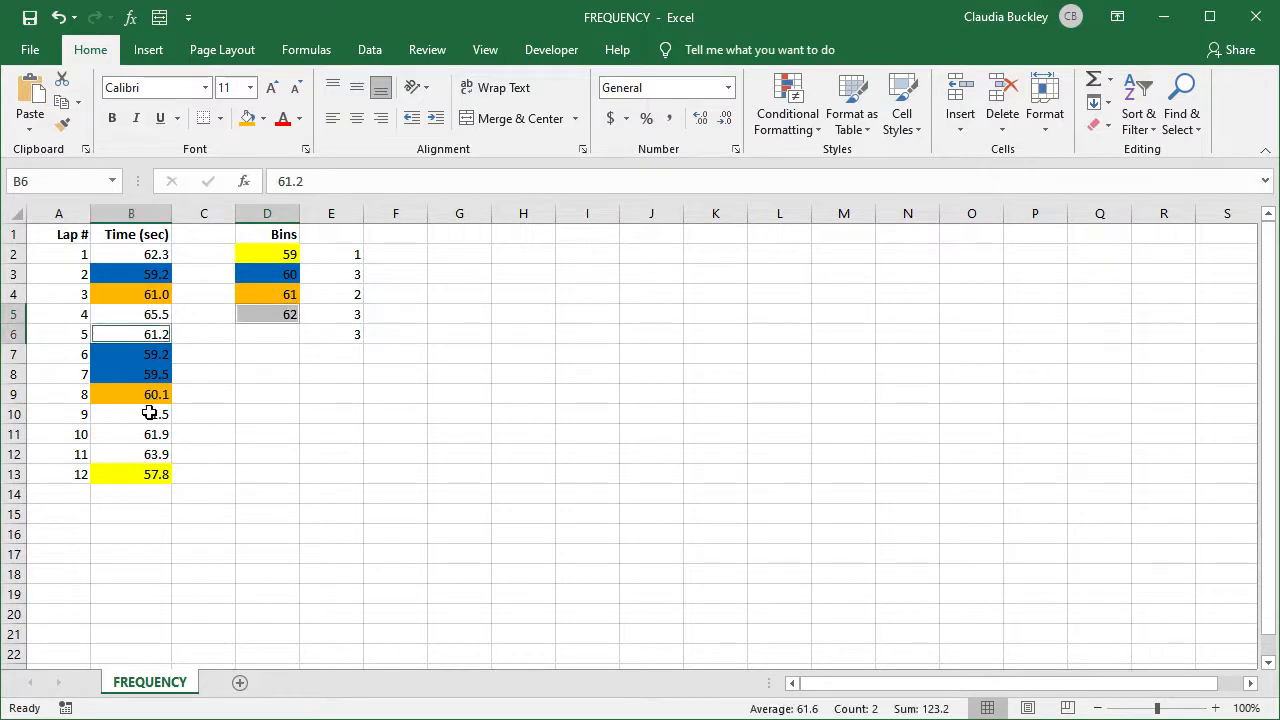
pyautogui.keyDown('ctrl'); pyautogui.click(149, 413); pyautogui.keyUp('ctrl')
pyautogui.keyDown('ctrl'); pyautogui.click(148, 435); pyautogui.keyUp('ctrl')
pyautogui.click(263, 118)
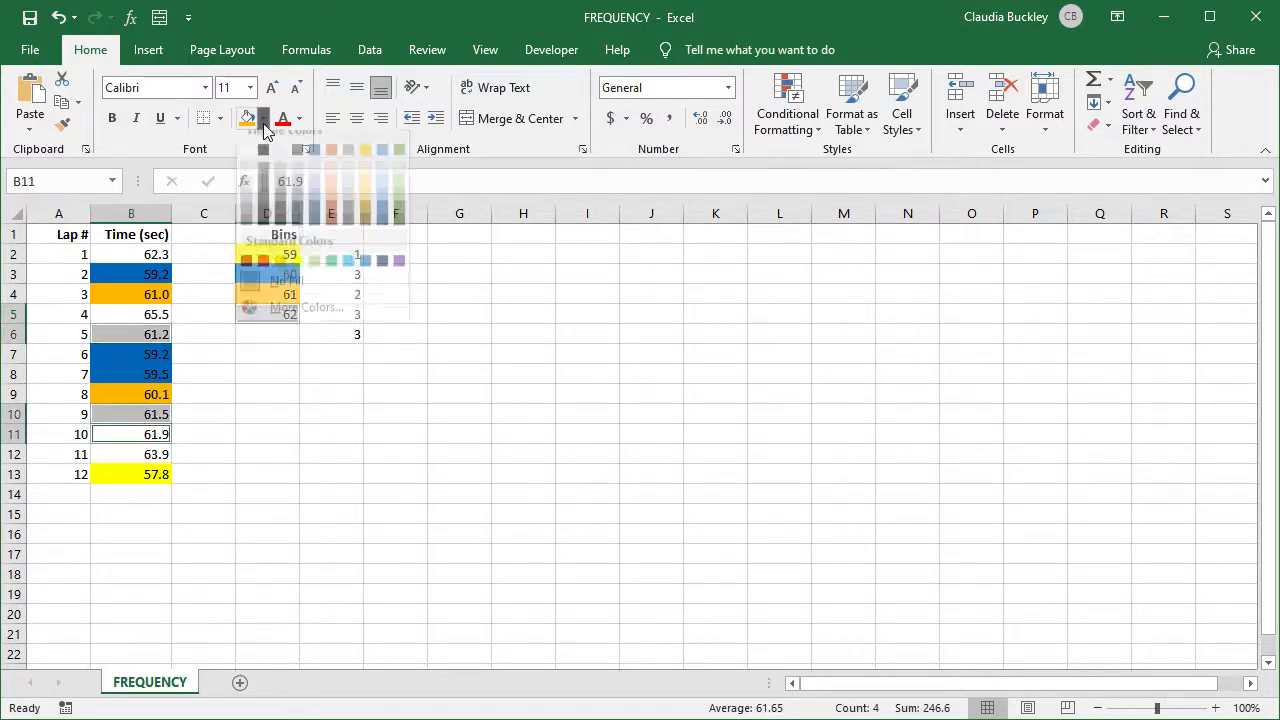
pyautogui.click(331, 163)
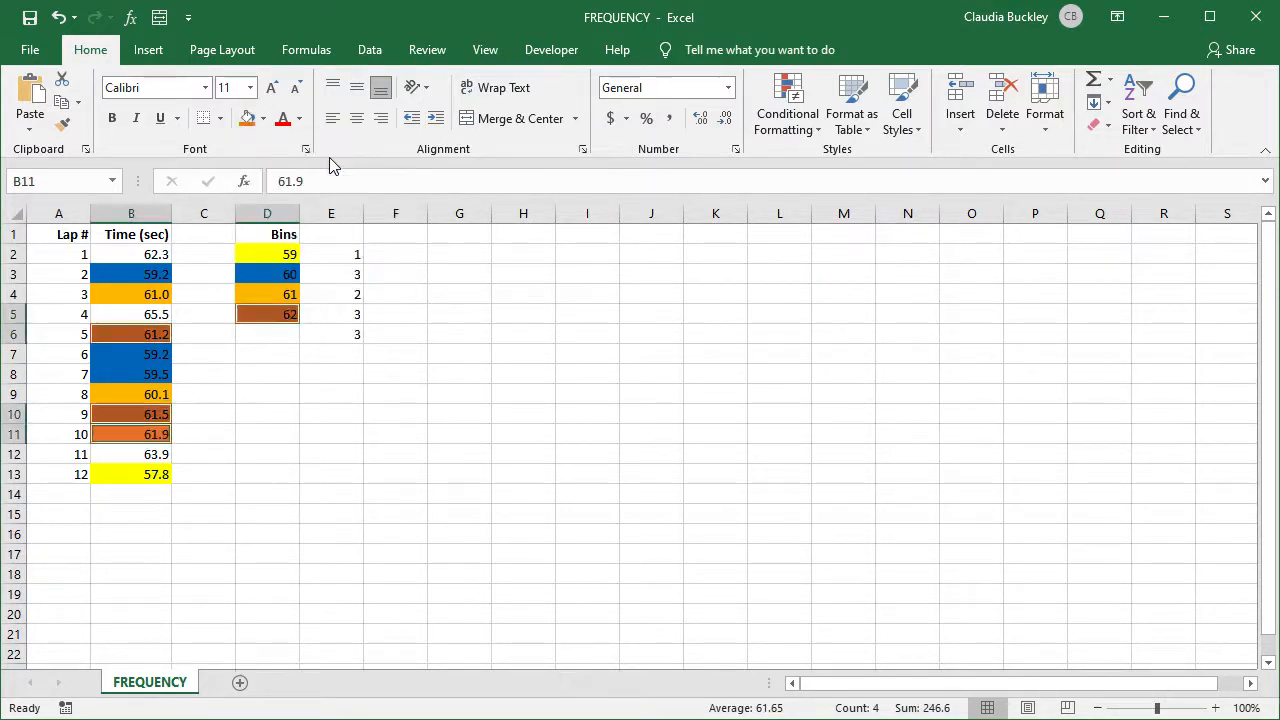
# - Fill the lap times in B2, B5 and B12 and the empty bin cell D6 with standard light green
pyautogui.click(334, 338)
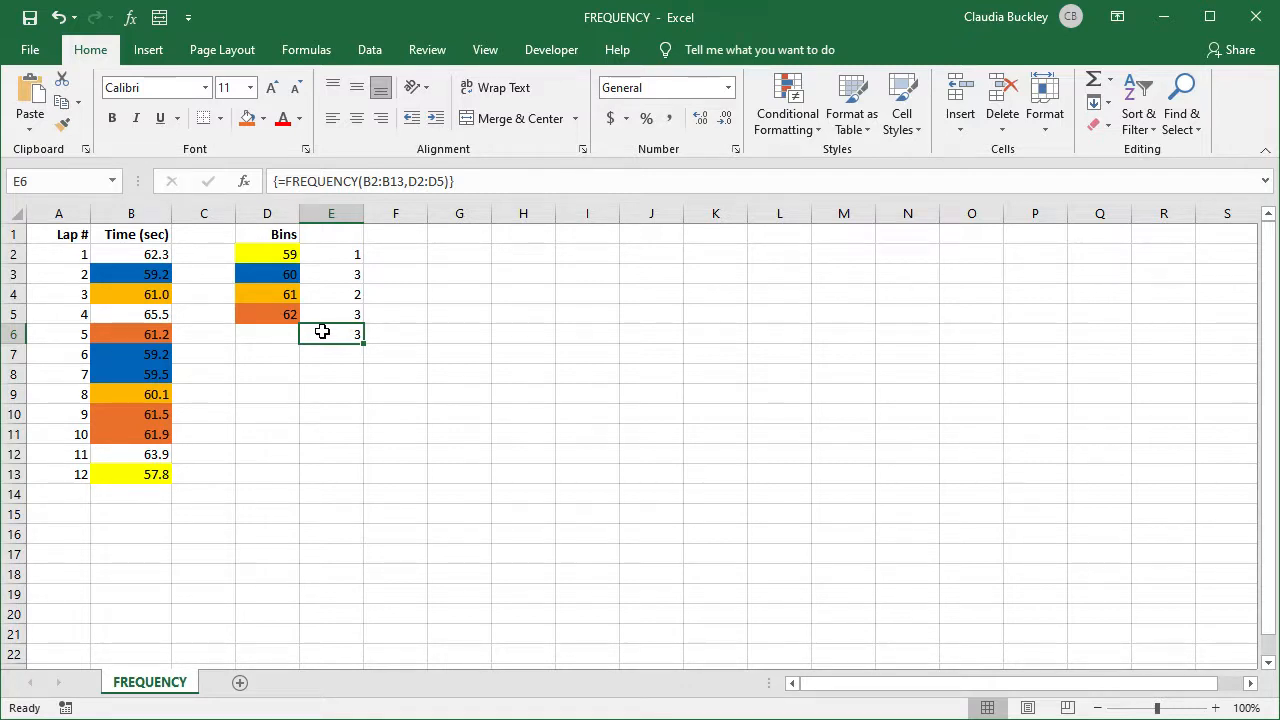
pyautogui.click(157, 257)
pyautogui.keyDown('ctrl'); pyautogui.click(128, 312); pyautogui.keyUp('ctrl')
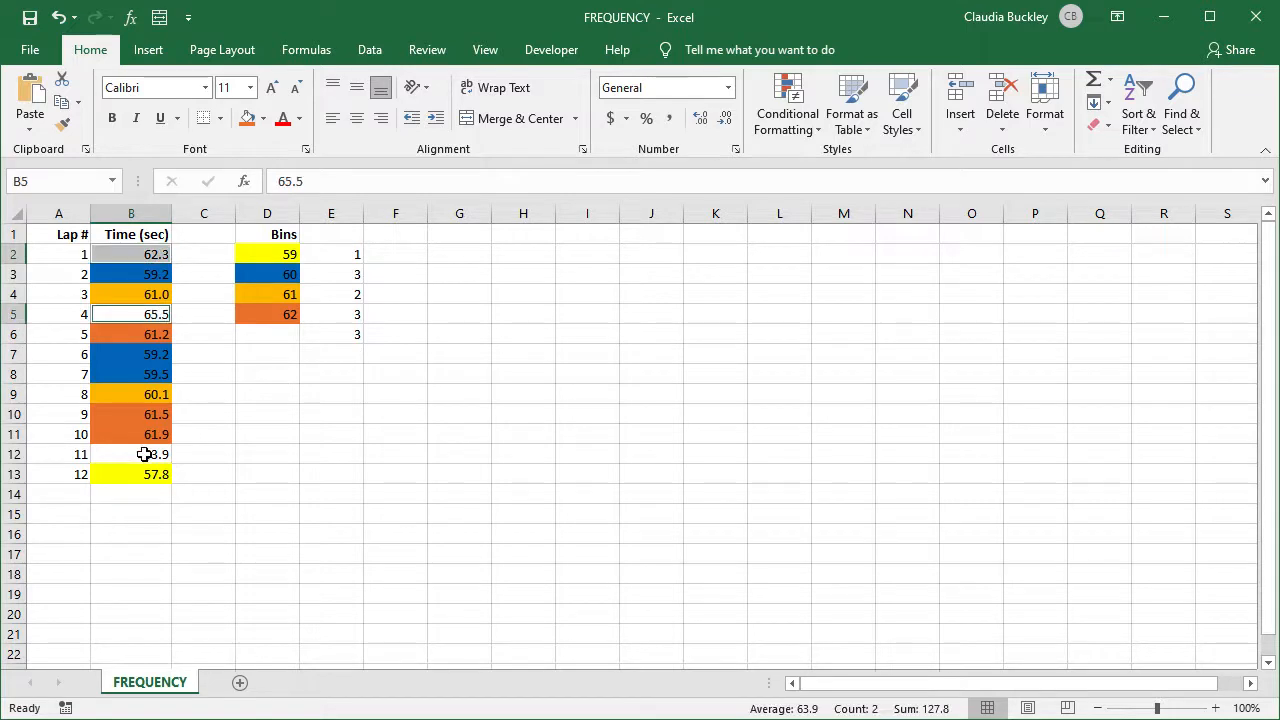
pyautogui.keyDown('ctrl'); pyautogui.click(145, 454); pyautogui.keyUp('ctrl')
pyautogui.keyDown('ctrl'); pyautogui.click(255, 338); pyautogui.keyUp('ctrl')
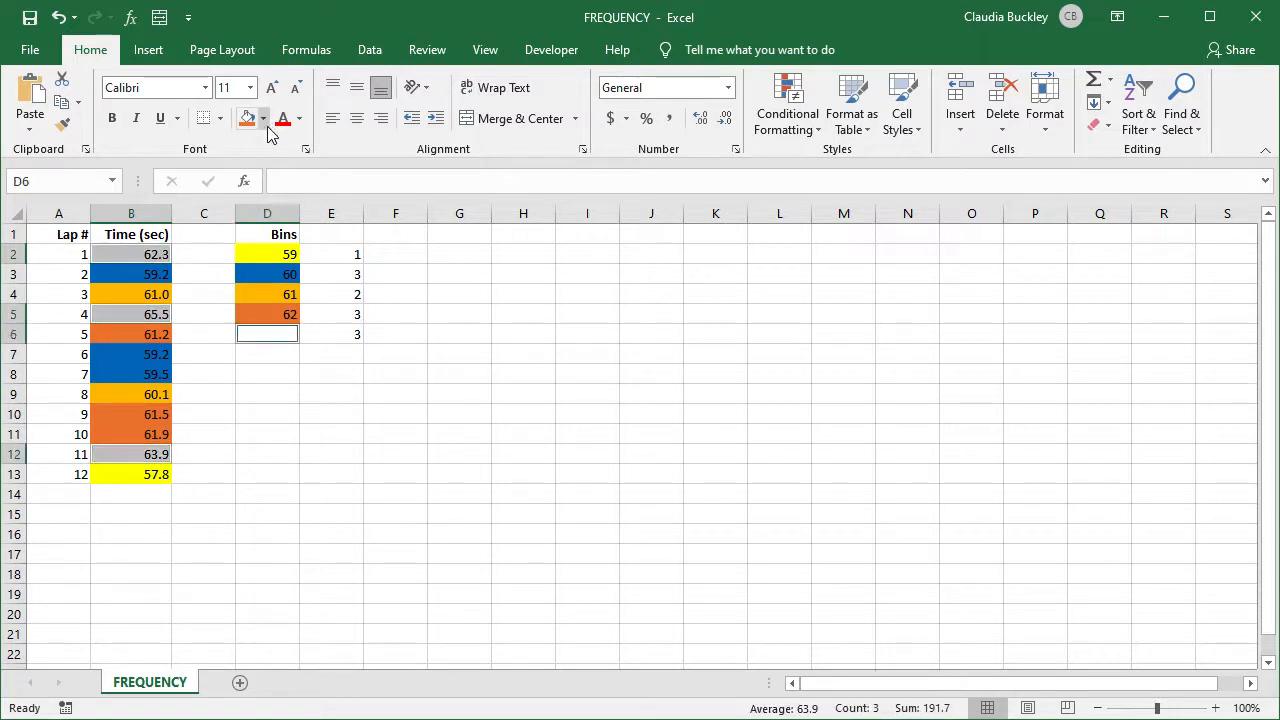
pyautogui.click(263, 118)
pyautogui.click(314, 276)
# - Enter the header Frequency in E1 and auto-fit the width of column E
pyautogui.click(290, 316)
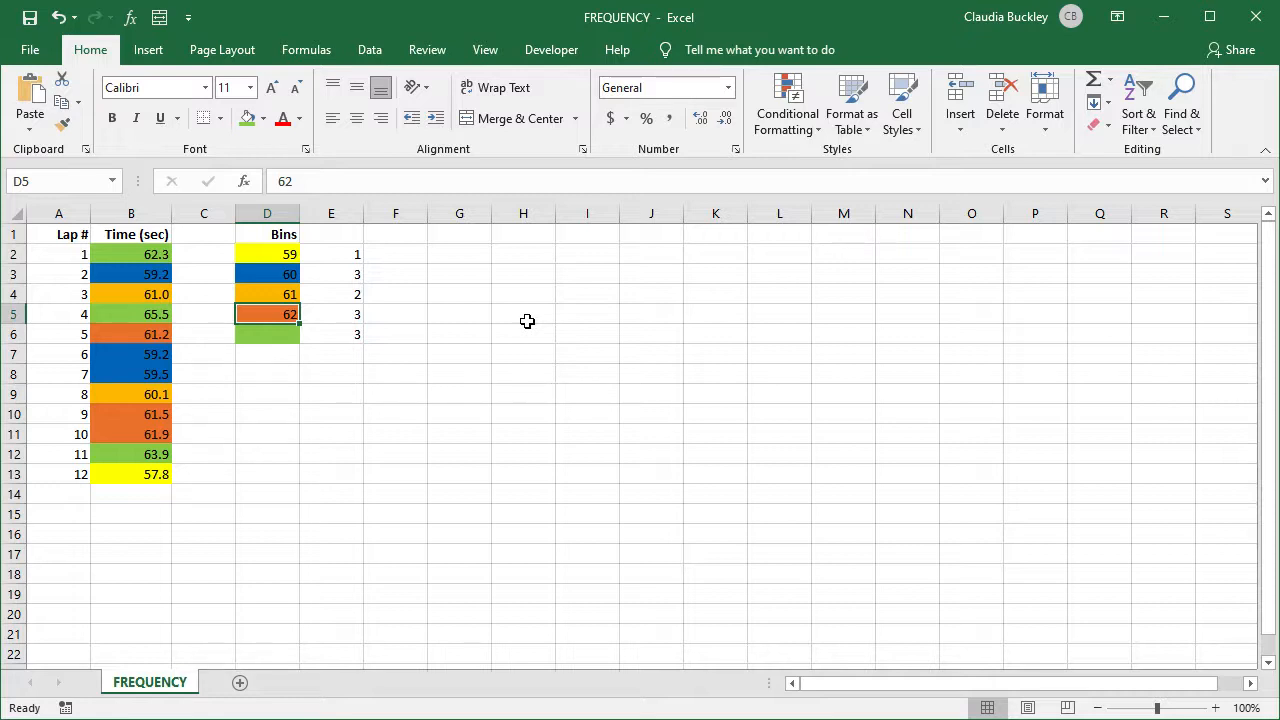
pyautogui.press('Up')
pyautogui.press('Up')
pyautogui.press('Up')
pyautogui.press('Up')
pyautogui.press('Right')
pyautogui.write('Freq')
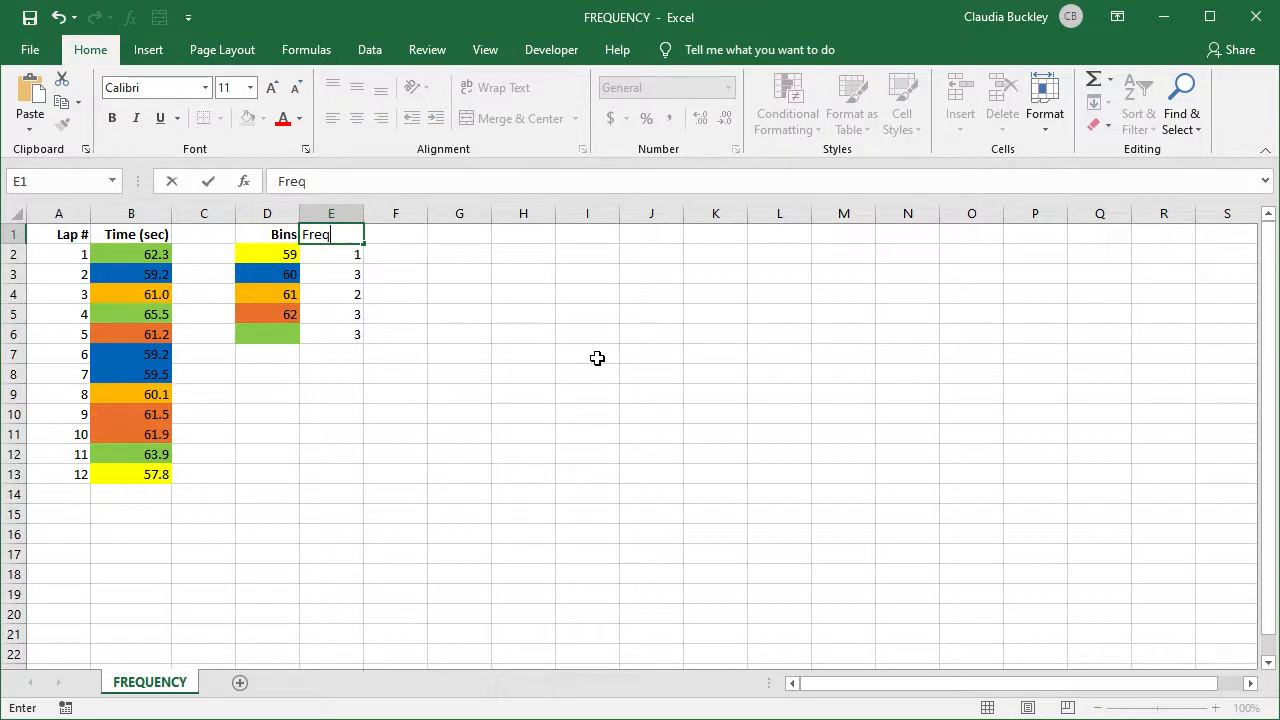
pyautogui.write('uency')
pyautogui.hotkey('ctrl', 'Return')
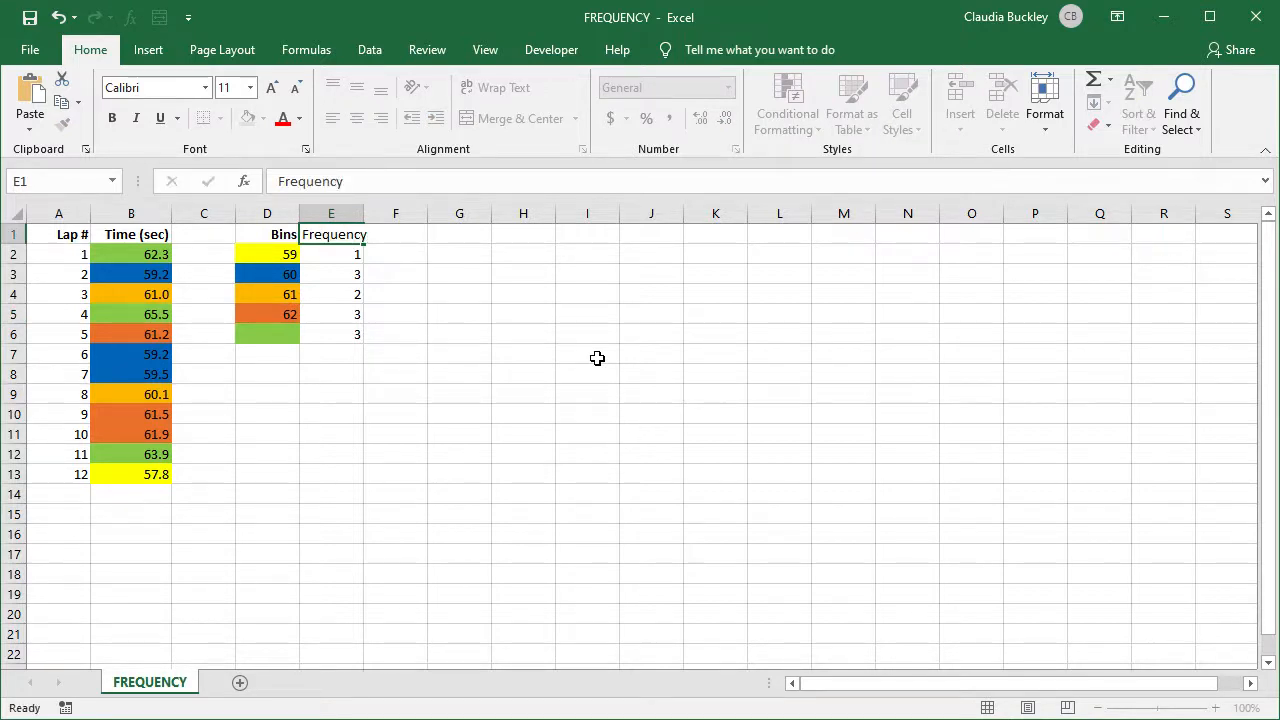
pyautogui.press('Down')
pyautogui.doubleClick(363, 213)
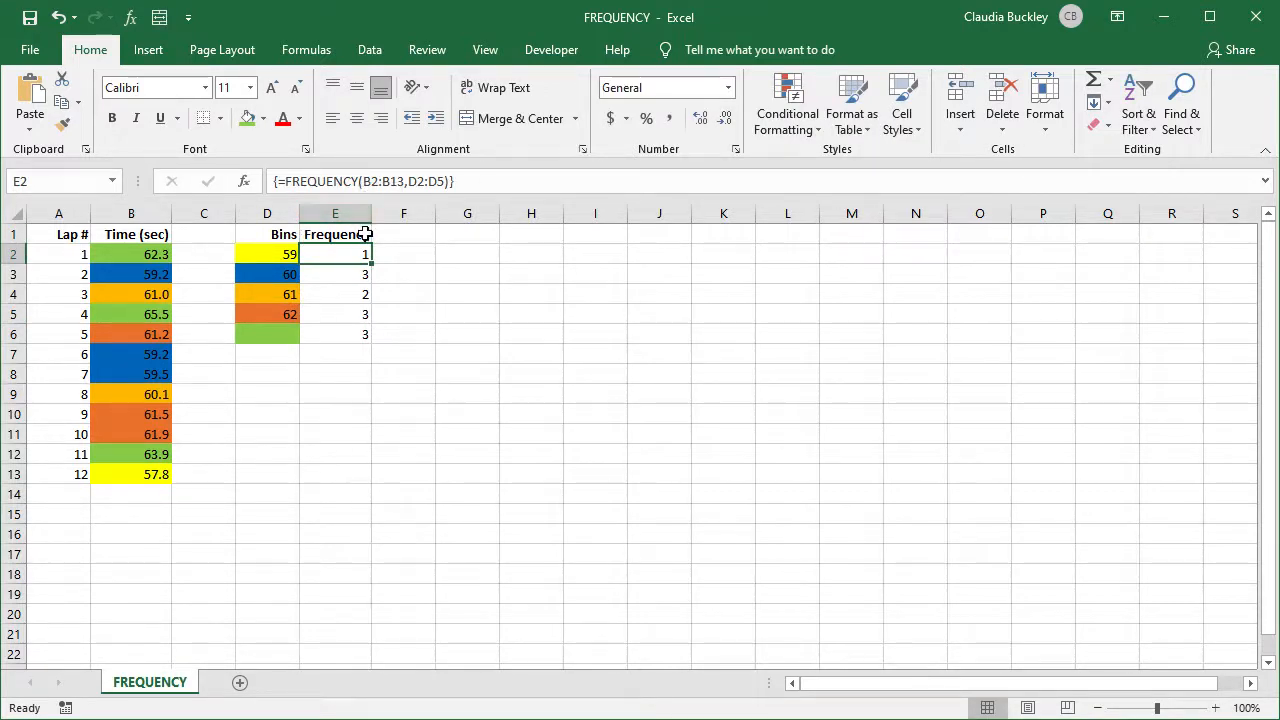
# - Enter >62 as the label in D6 and align it right
pyautogui.click(274, 337)
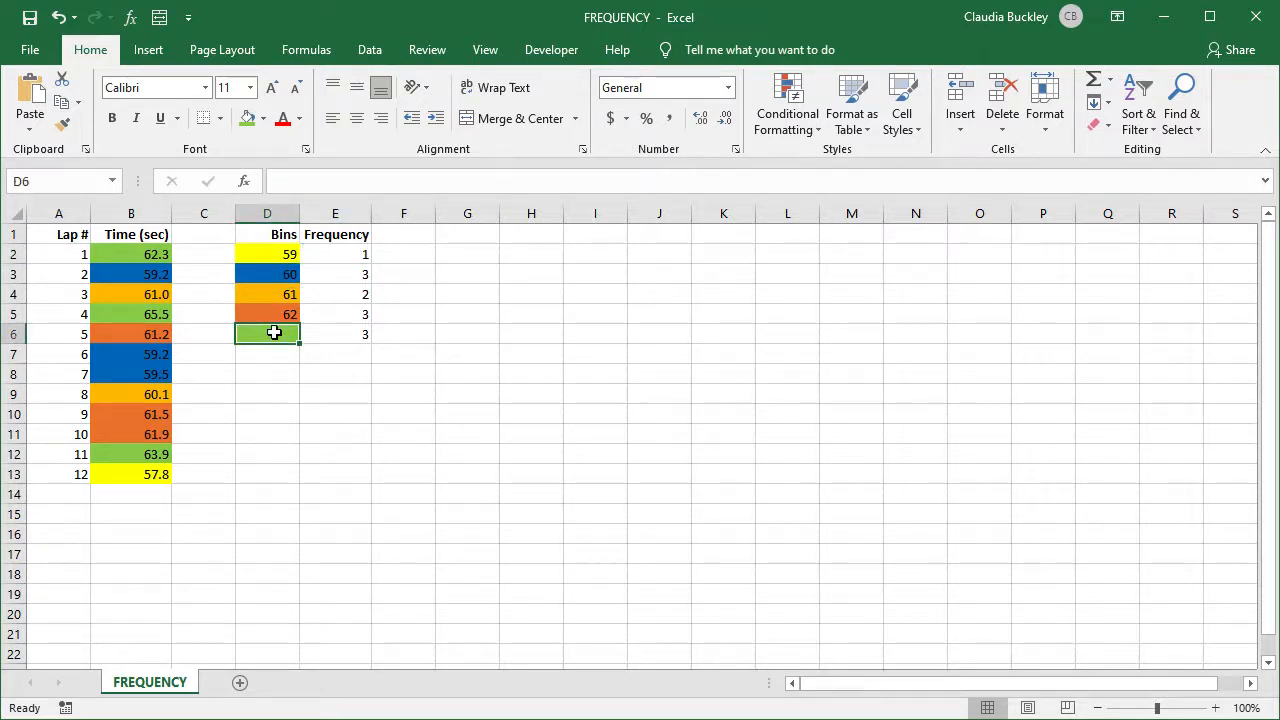
pyautogui.write('>62')
pyautogui.press('Return')
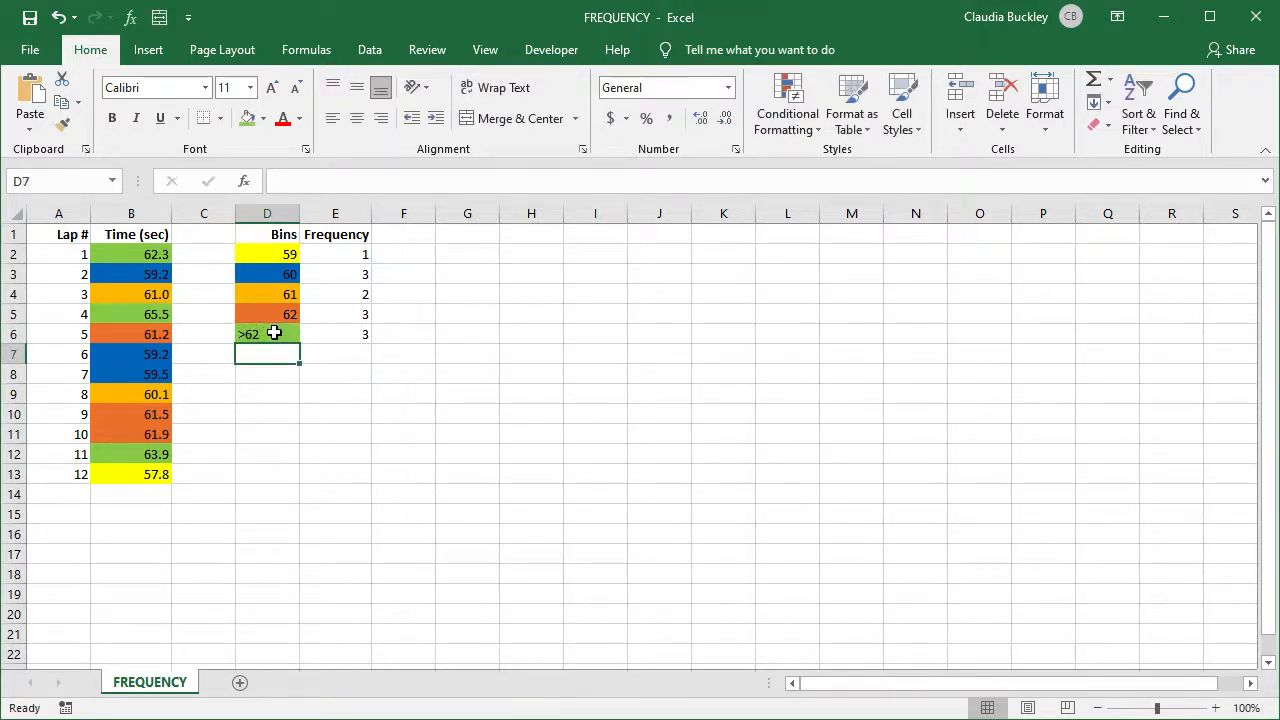
pyautogui.click(252, 333)
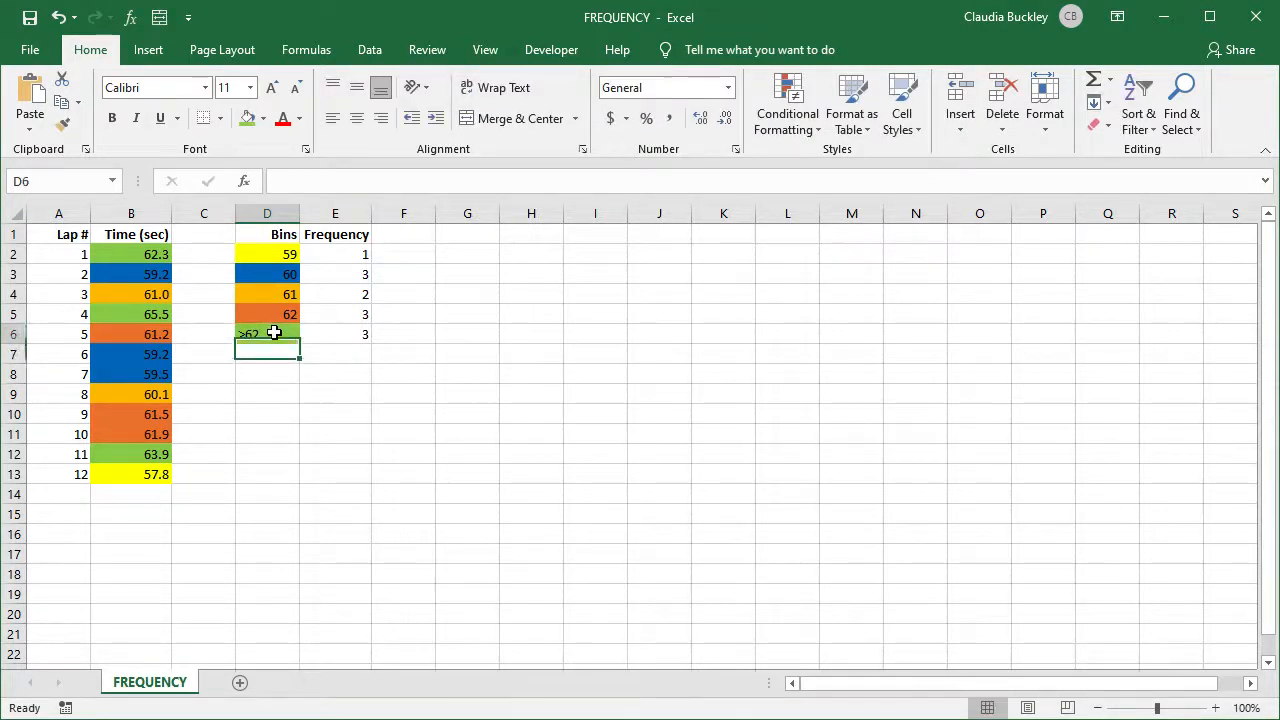
pyautogui.click(389, 119)
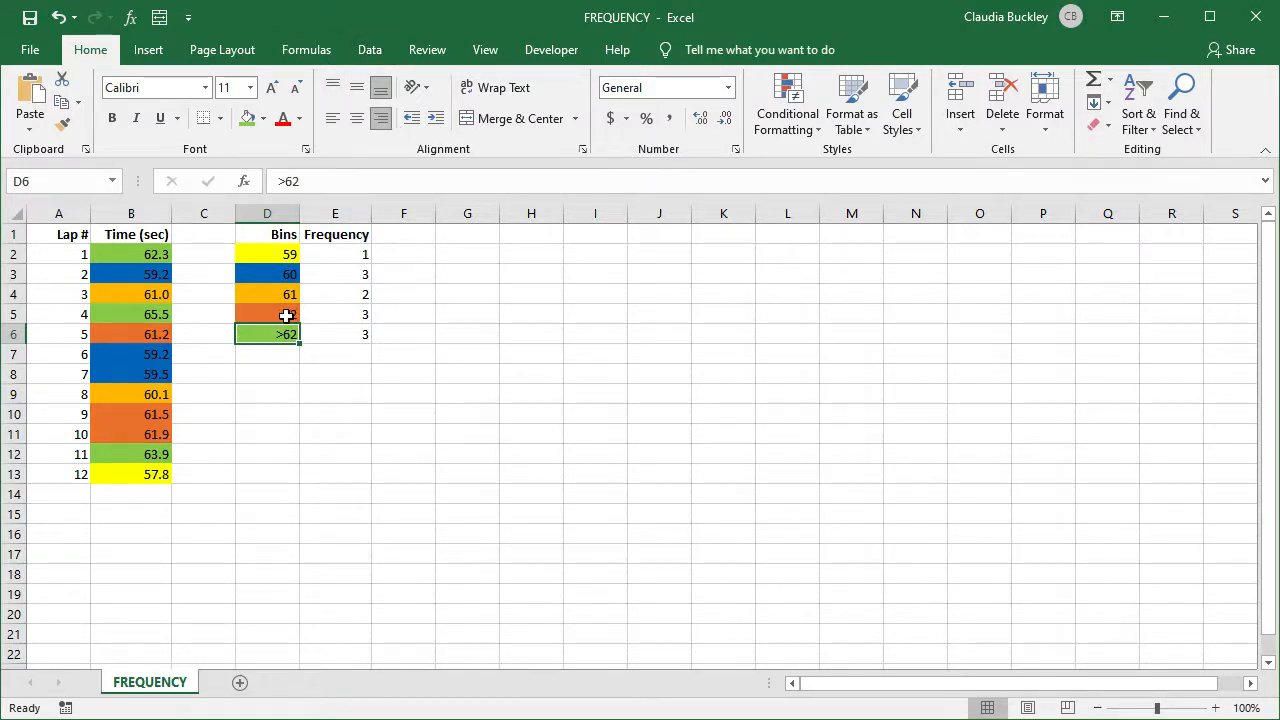
# - Try the bin in D2 as the text "59 seconds", and undo the change
pyautogui.click(262, 250)
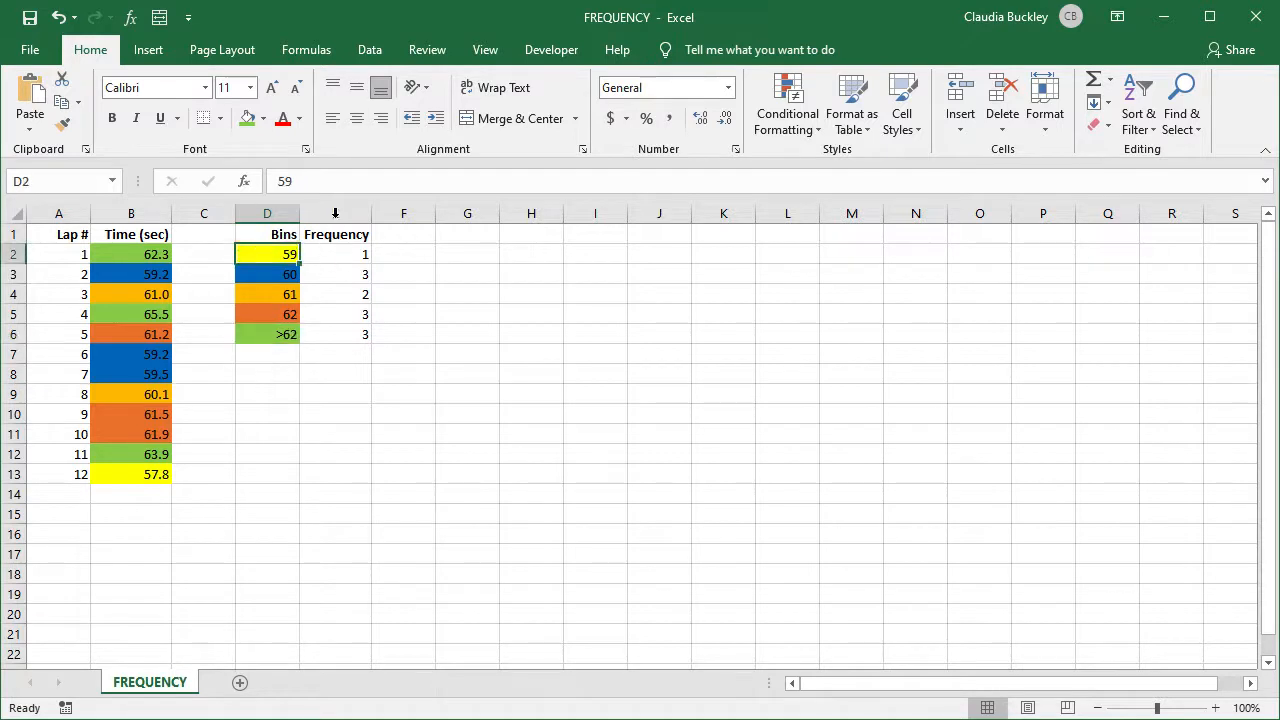
pyautogui.click(343, 182)
pyautogui.write('sec')
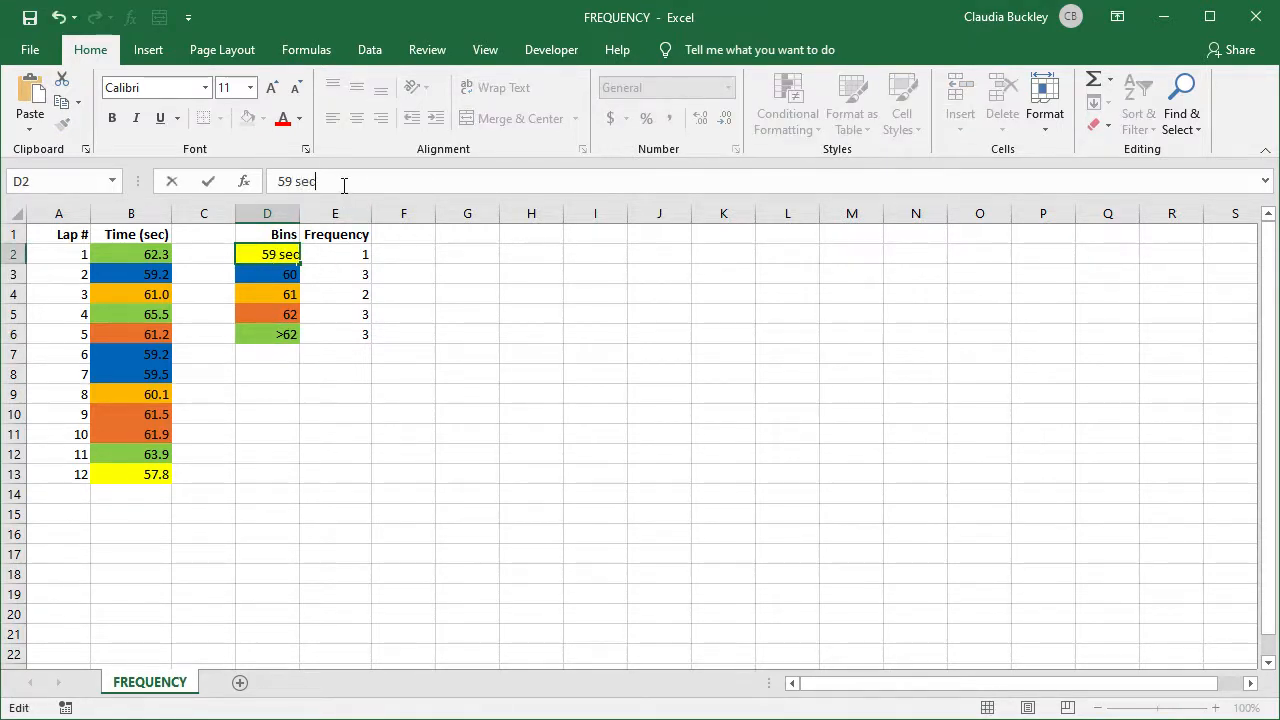
pyautogui.write('onds')
pyautogui.press('Return')
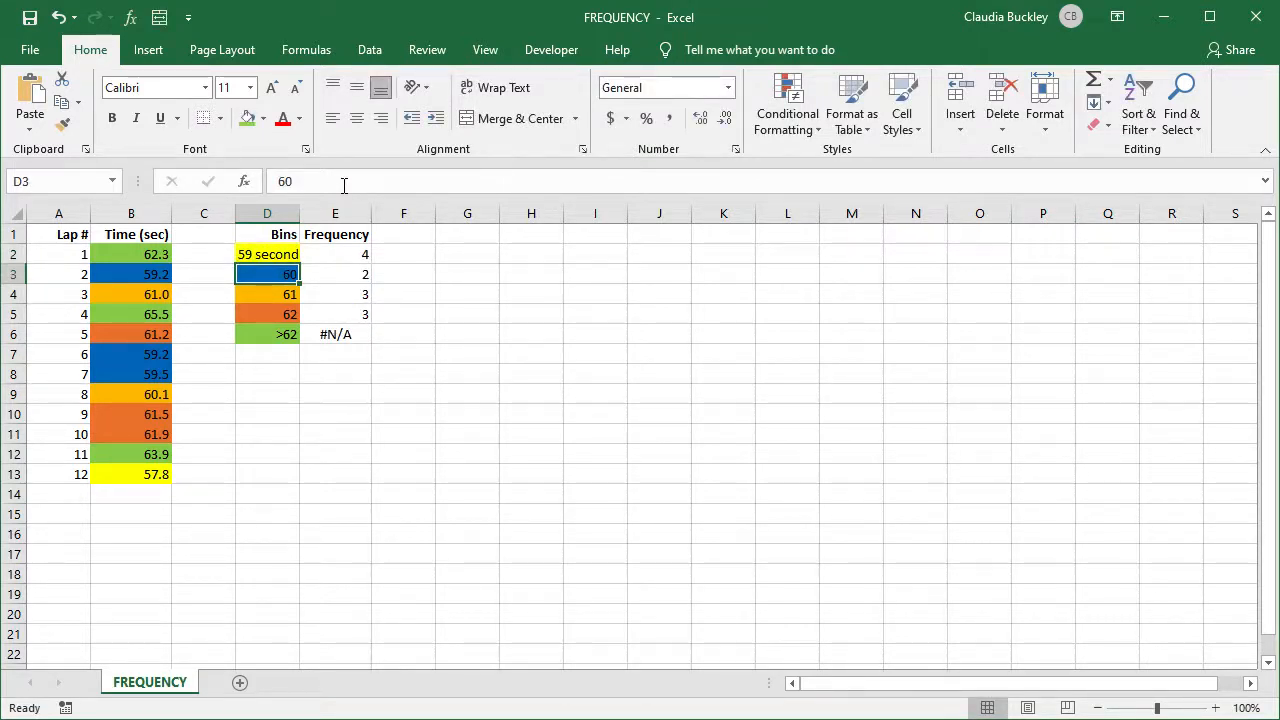
pyautogui.hotkey('ctrl', 'z')
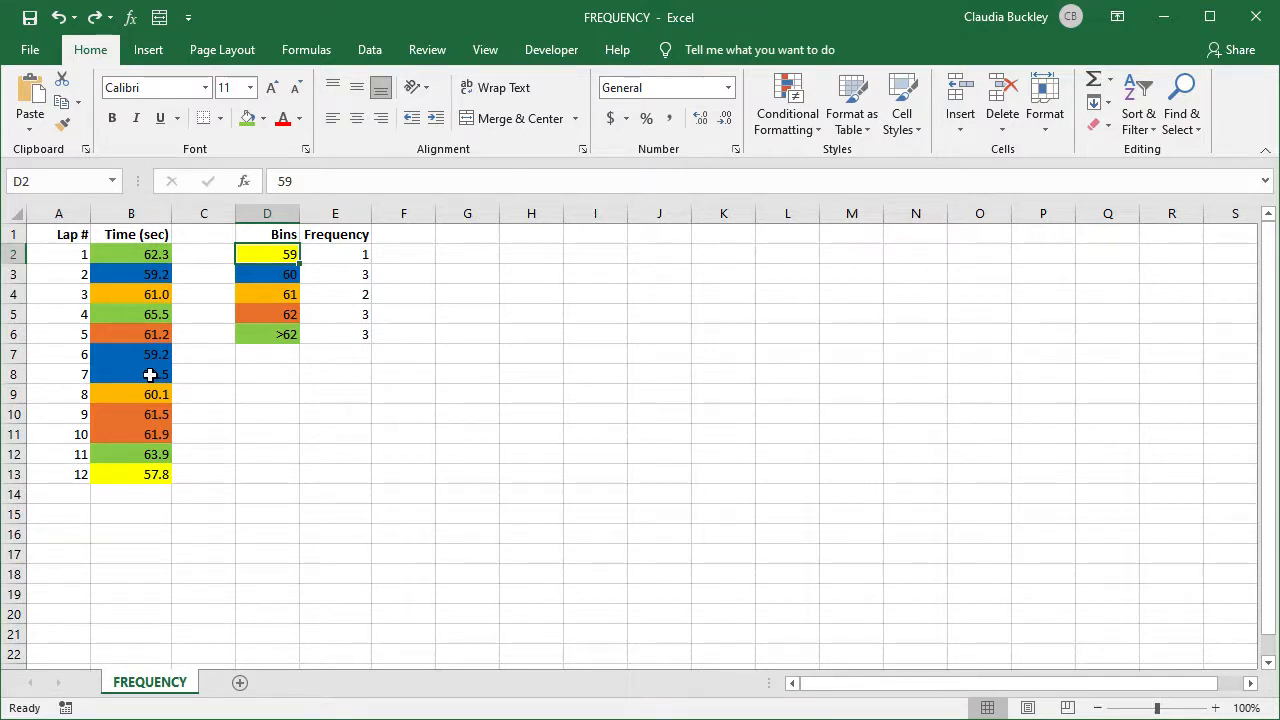
# - Try clearing the lap time in B13, and undo the deletion
pyautogui.click(140, 474)
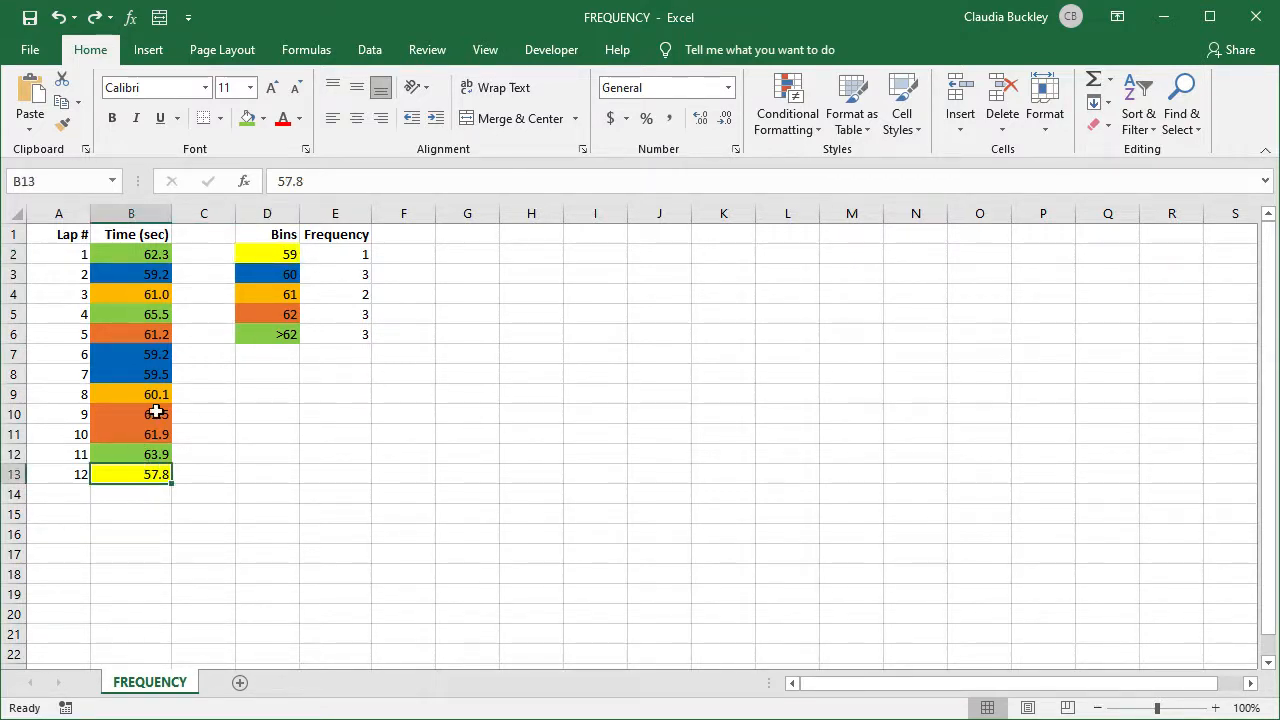
pyautogui.press('Delete')
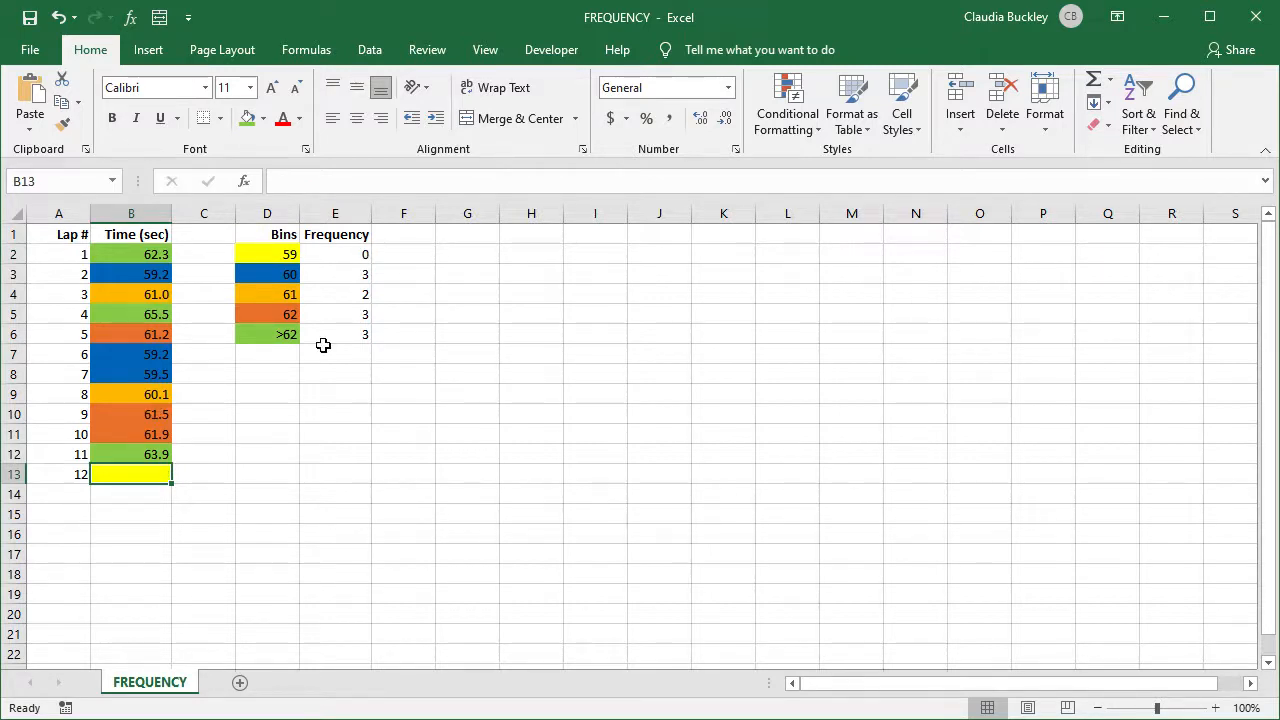
pyautogui.hotkey('ctrl', 'z')
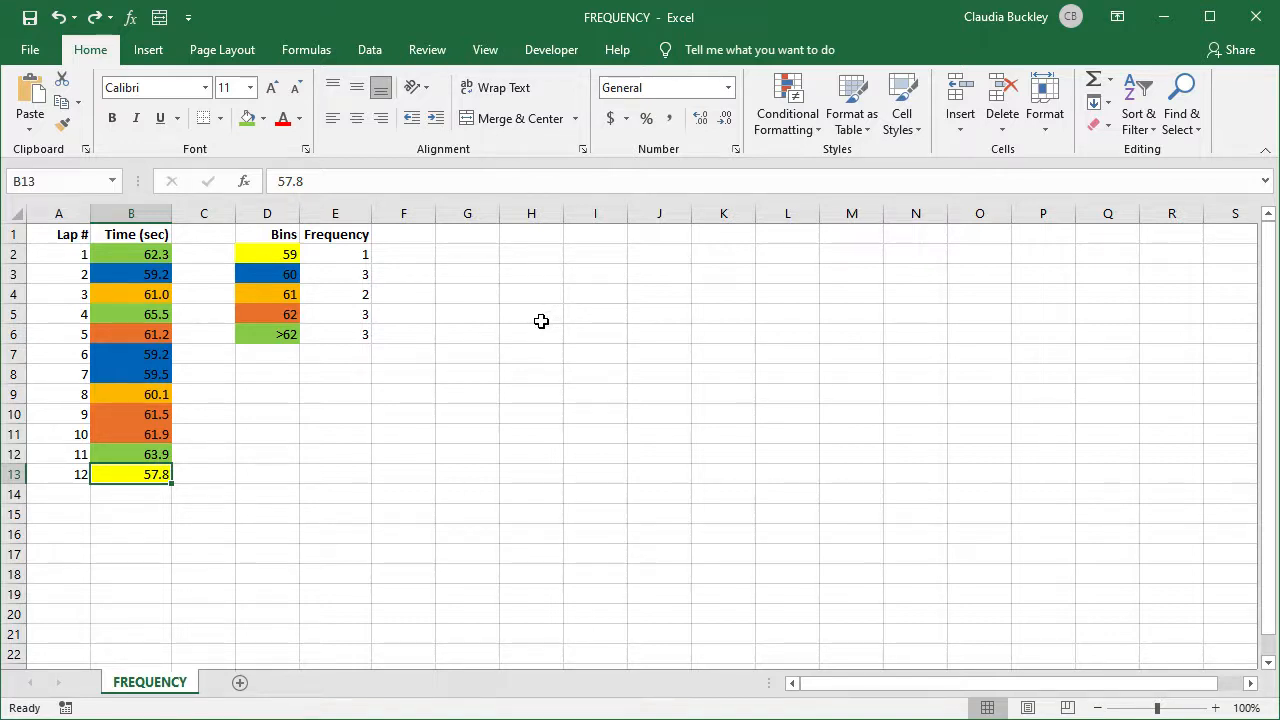
# - Try a lap time of 61.1 in B4, and undo the change
pyautogui.click(127, 297)
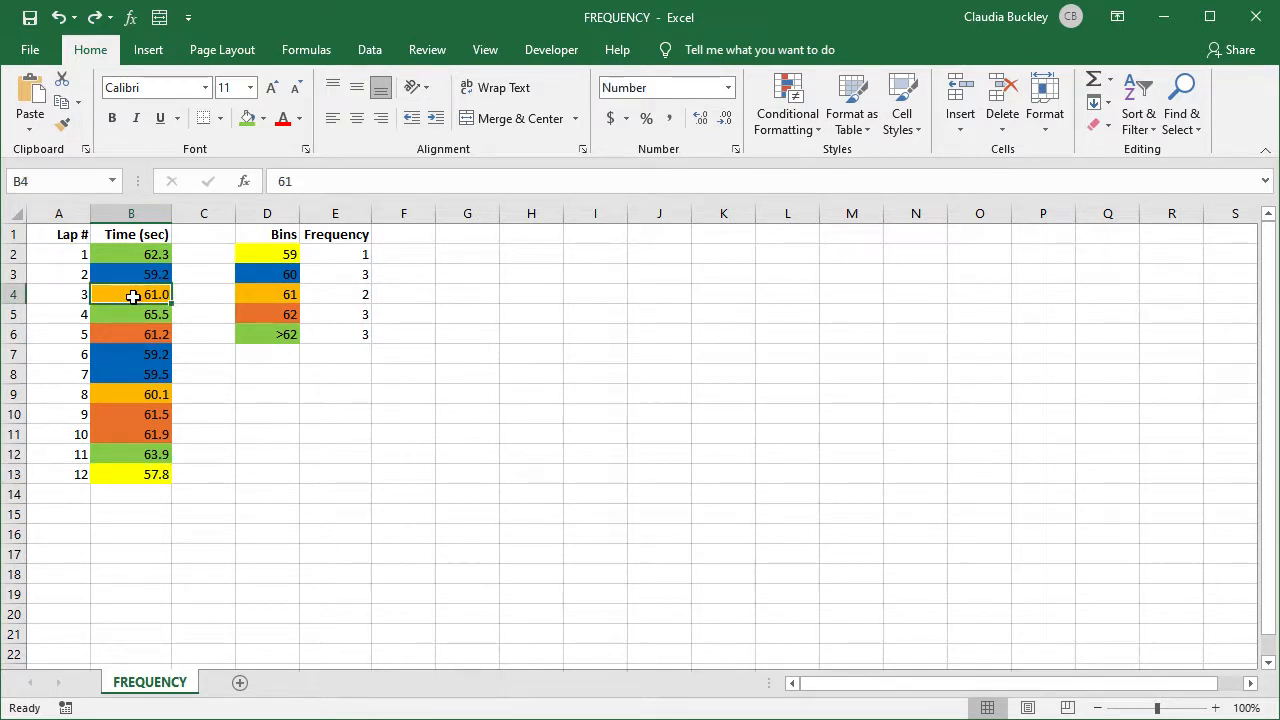
pyautogui.write('61.1')
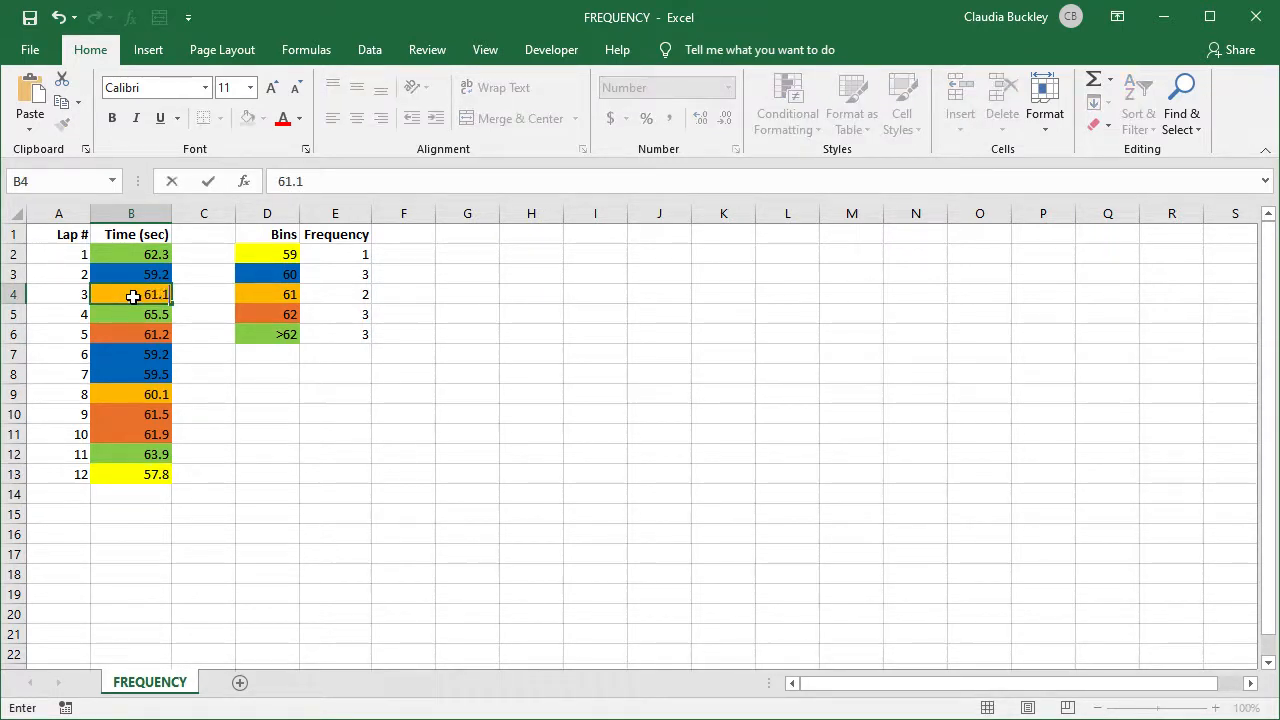
pyautogui.press('Return')
pyautogui.click(133, 297)
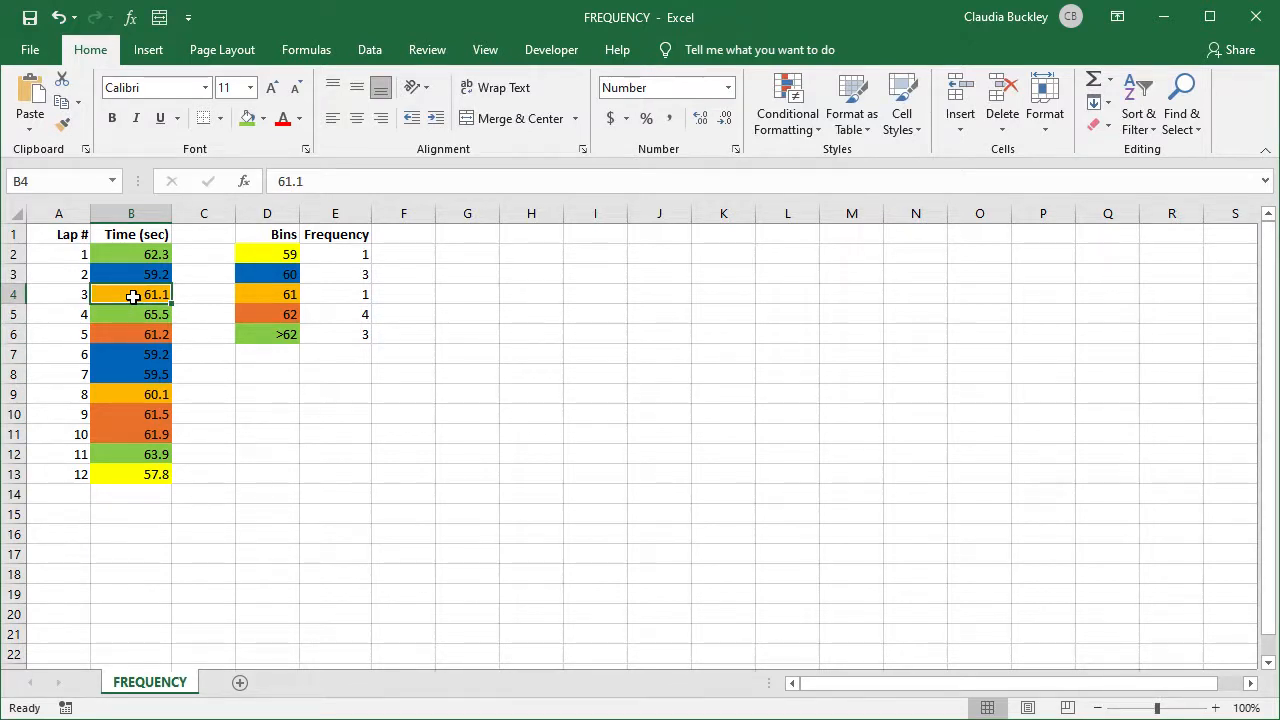
pyautogui.hotkey('ctrl', 'z')
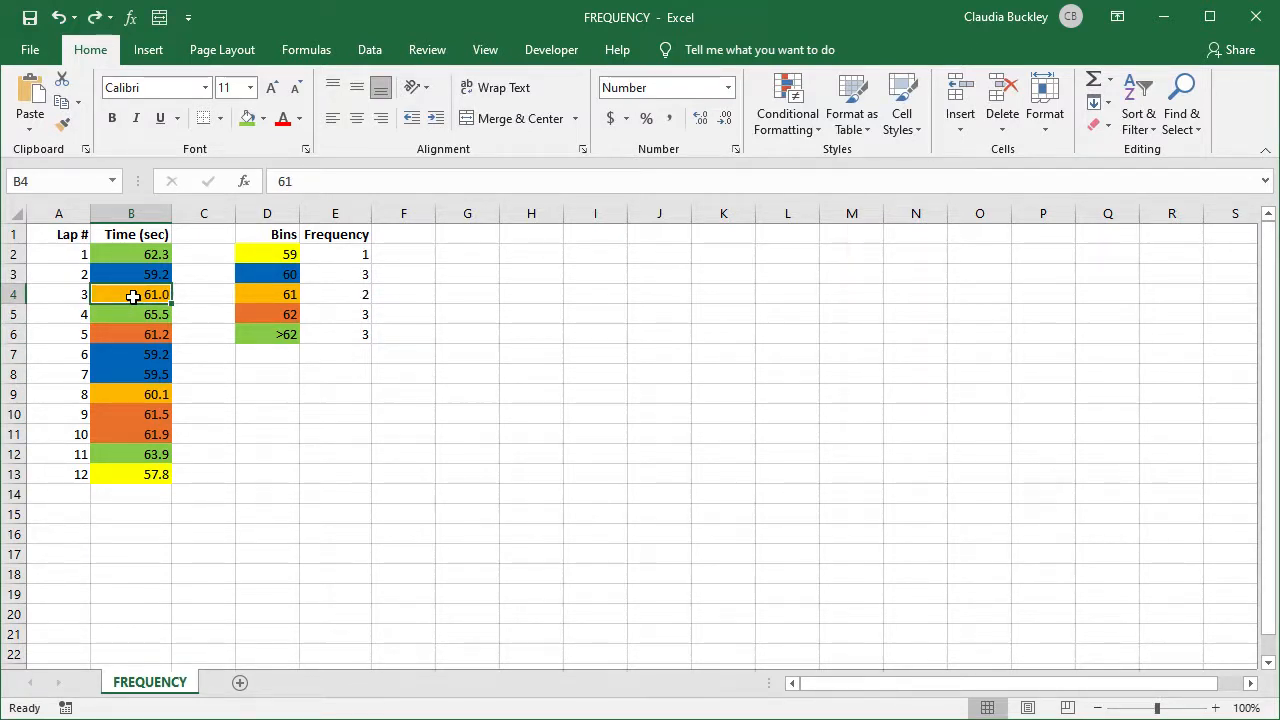